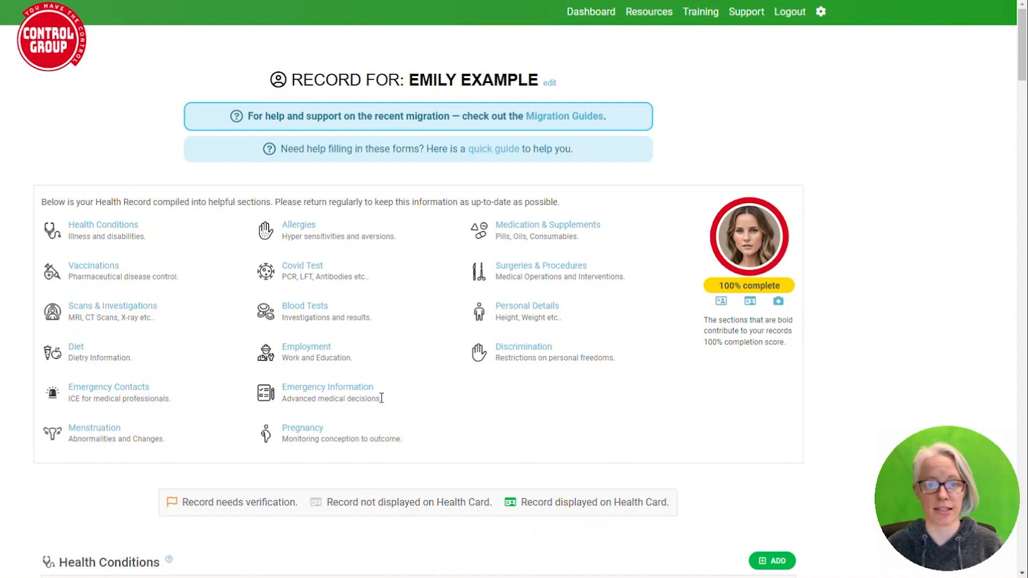
Add a new vaccination record and choose Childhood Vaccinations [TR-VAC345] as the vaccination received.
scroll(382, 398, down, 2)
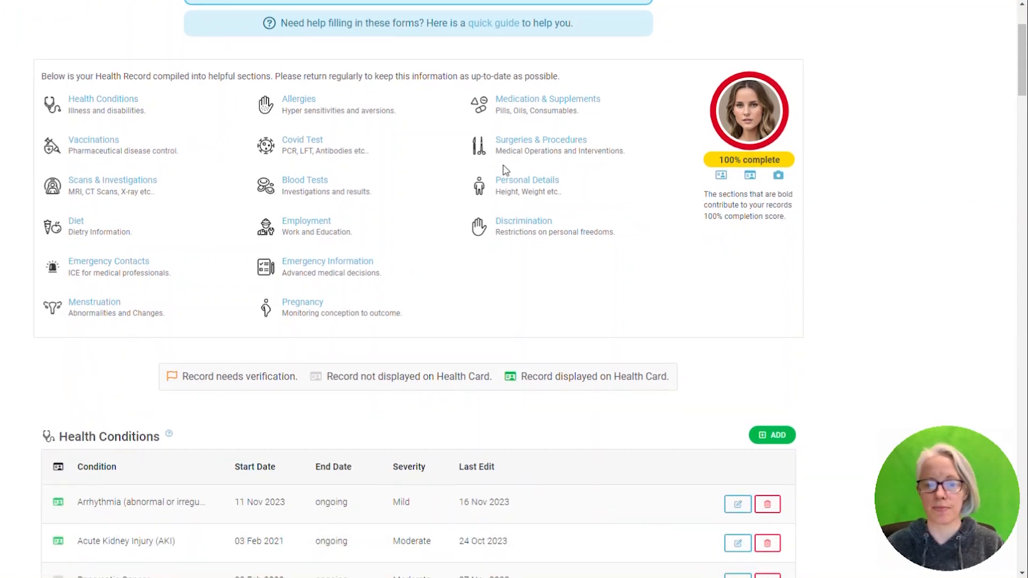
click(108, 145)
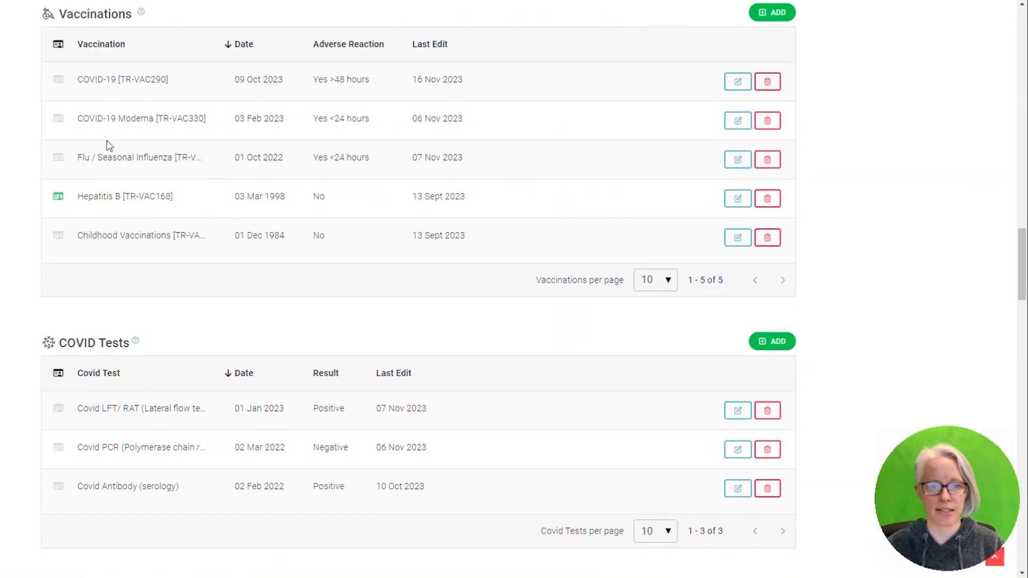
click(767, 15)
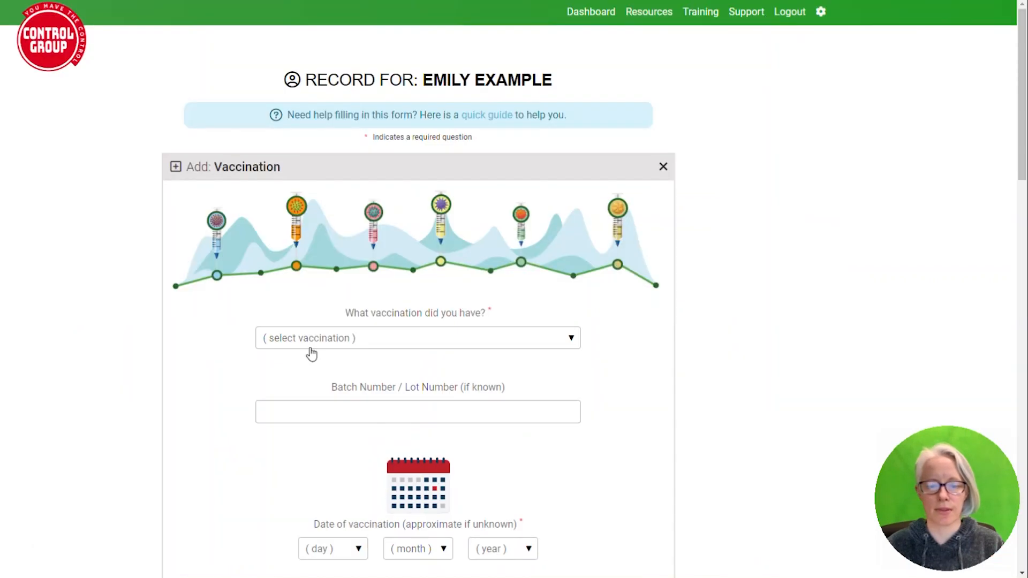
click(311, 352)
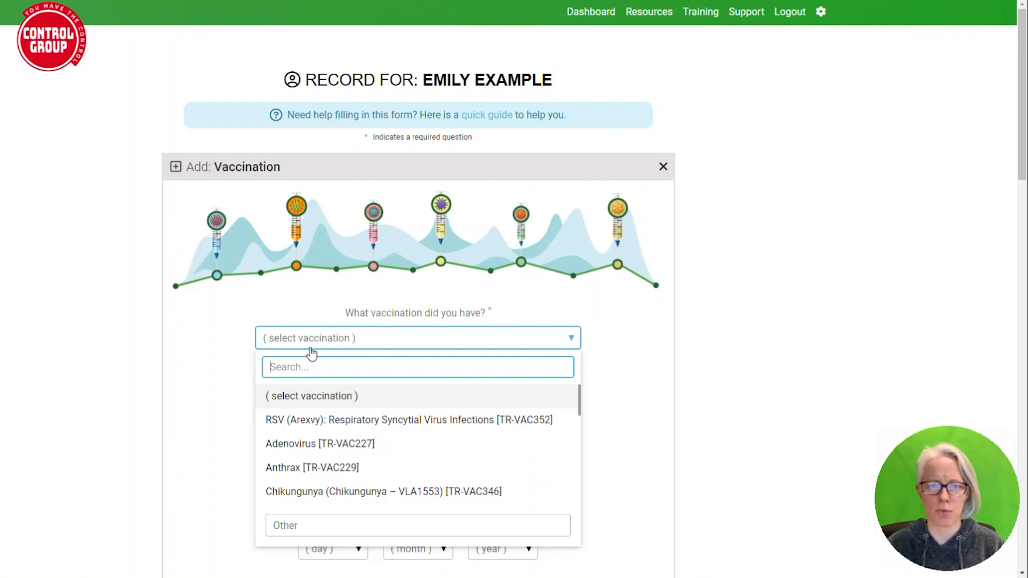
text(child)
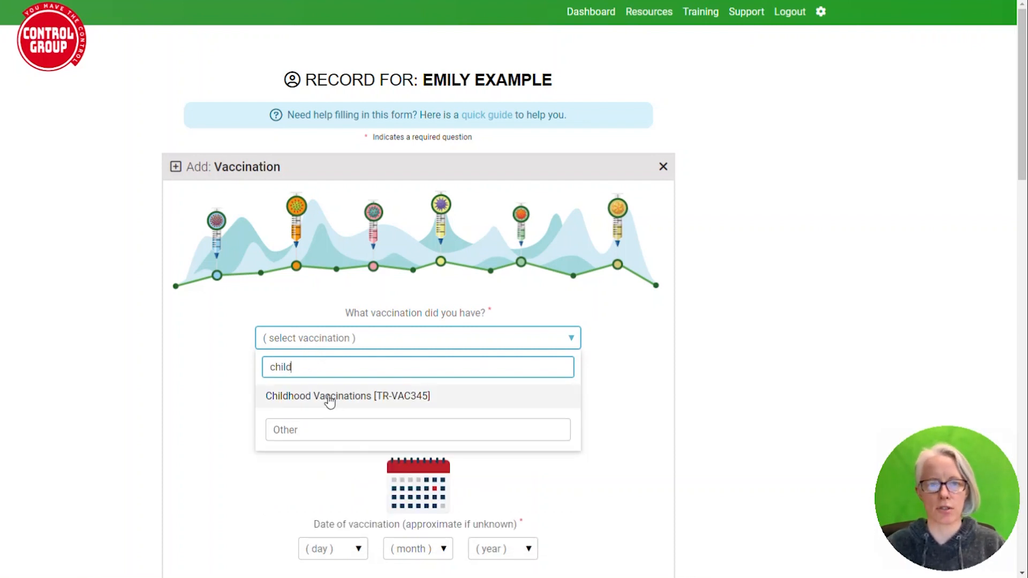
click(329, 399)
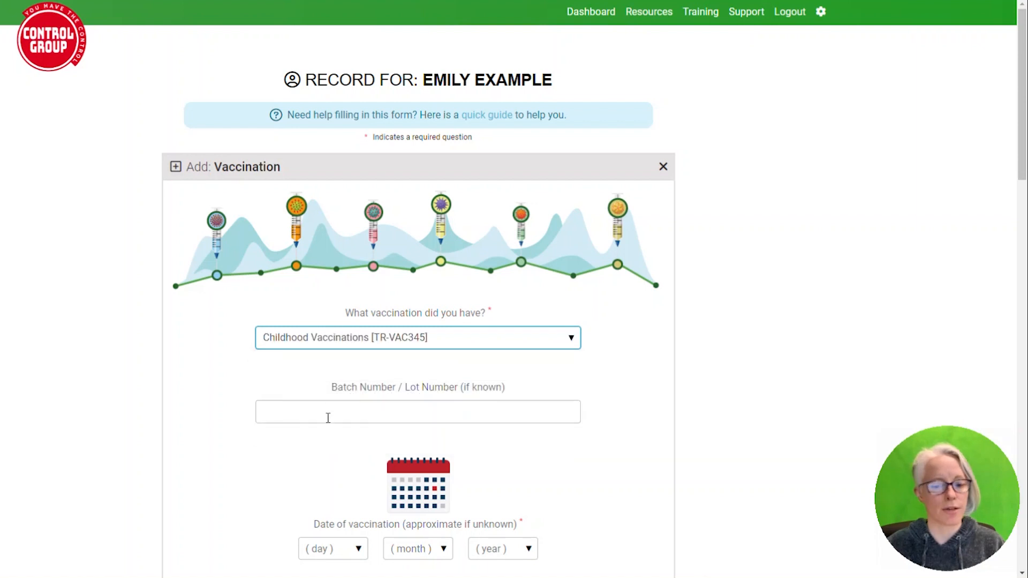
Set the date of vaccination to 1 January 1975.
scroll(329, 407, down, 5)
scroll(329, 395, down, 1)
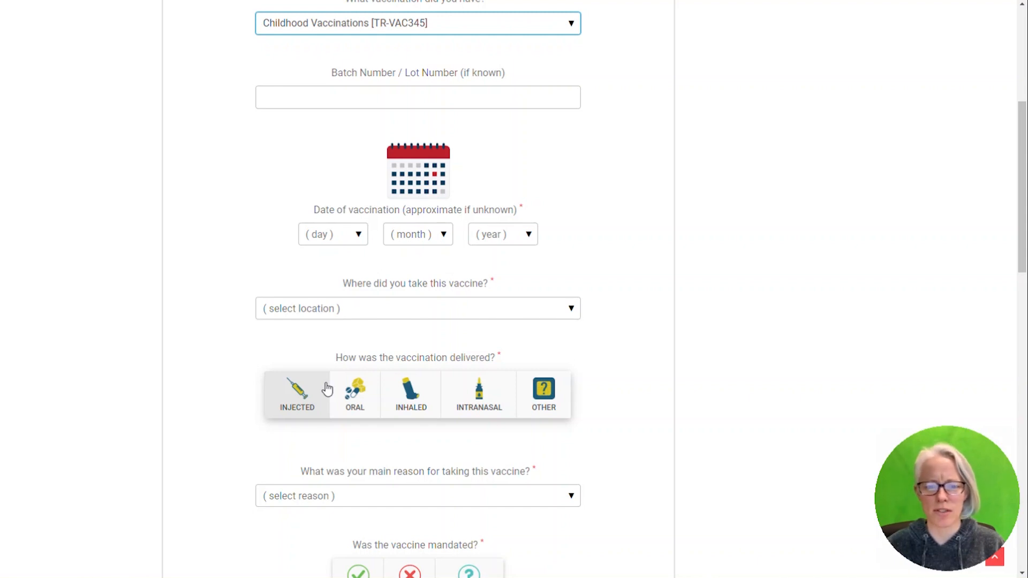
click(359, 246)
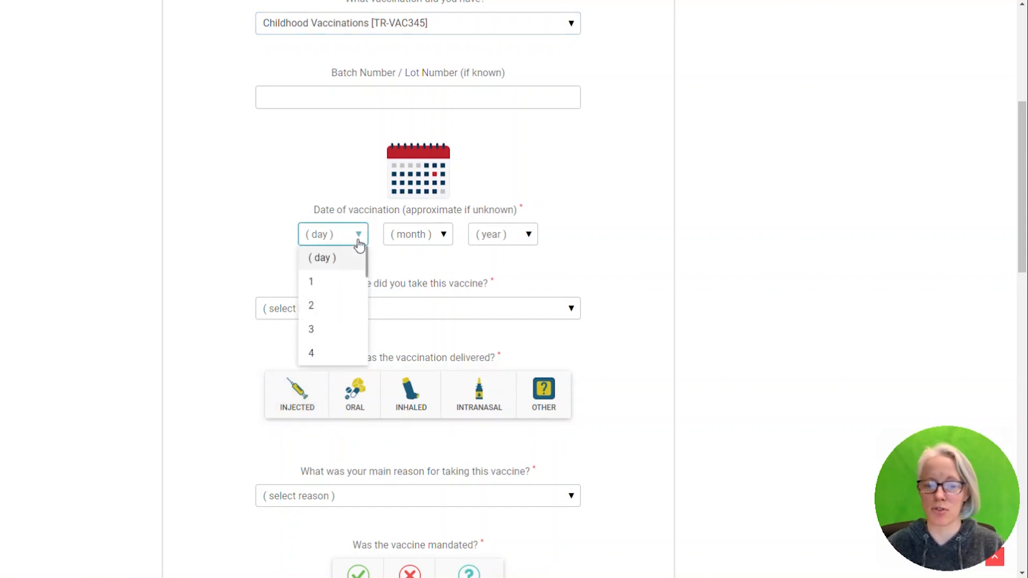
click(330, 283)
click(426, 236)
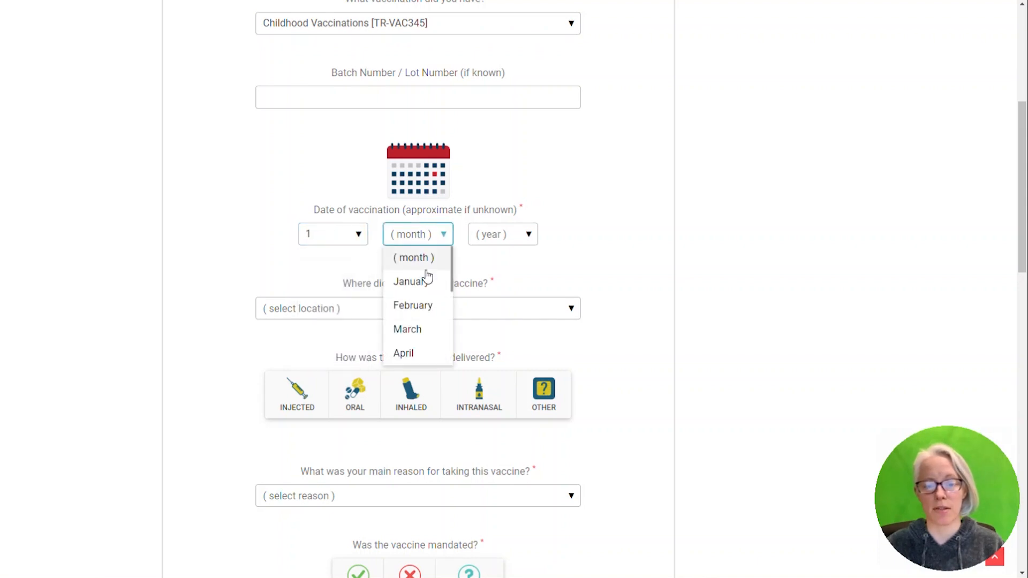
click(423, 289)
click(499, 236)
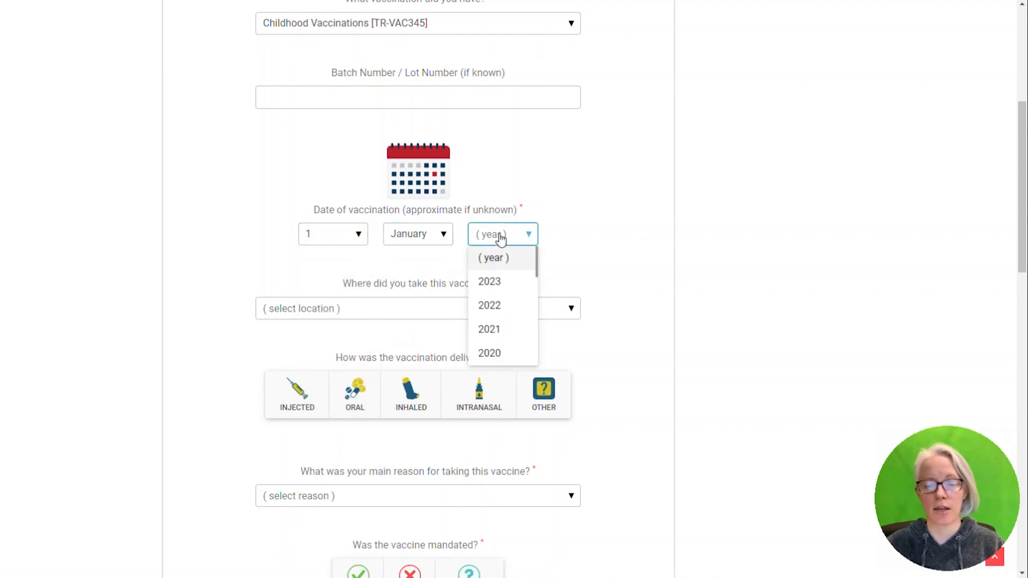
scroll(530, 306, down, 17)
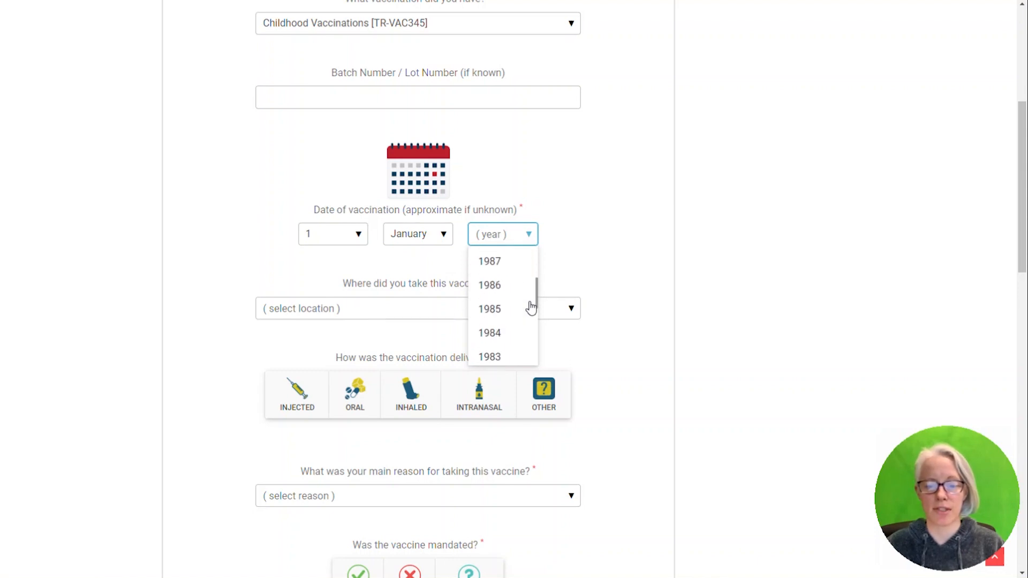
scroll(530, 306, down, 2)
scroll(530, 307, up, 4)
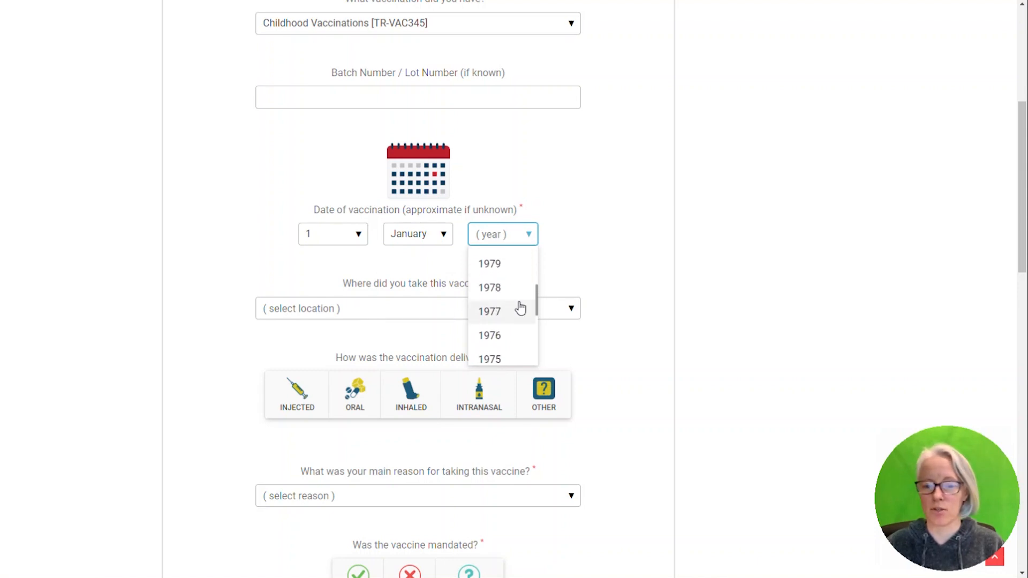
click(492, 359)
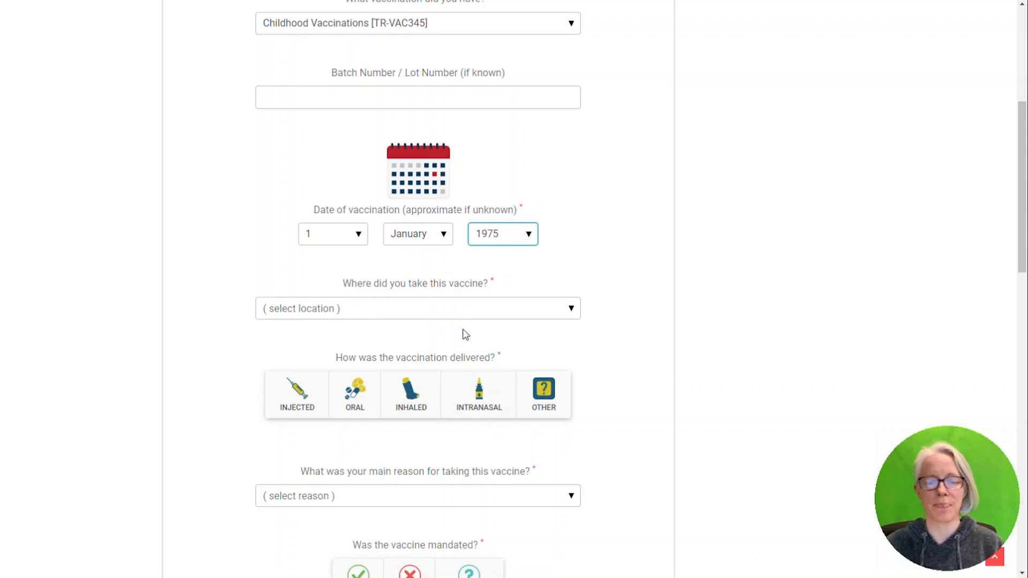
Record the vaccine as injected at a Doctor surgery, with Childhood Vaccine as the main reason for taking it.
click(384, 314)
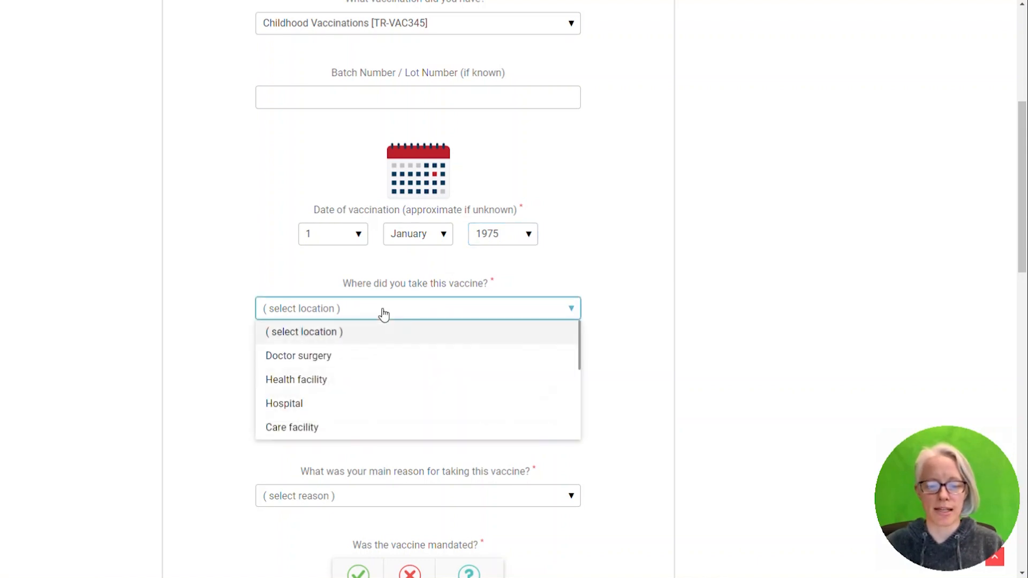
click(379, 363)
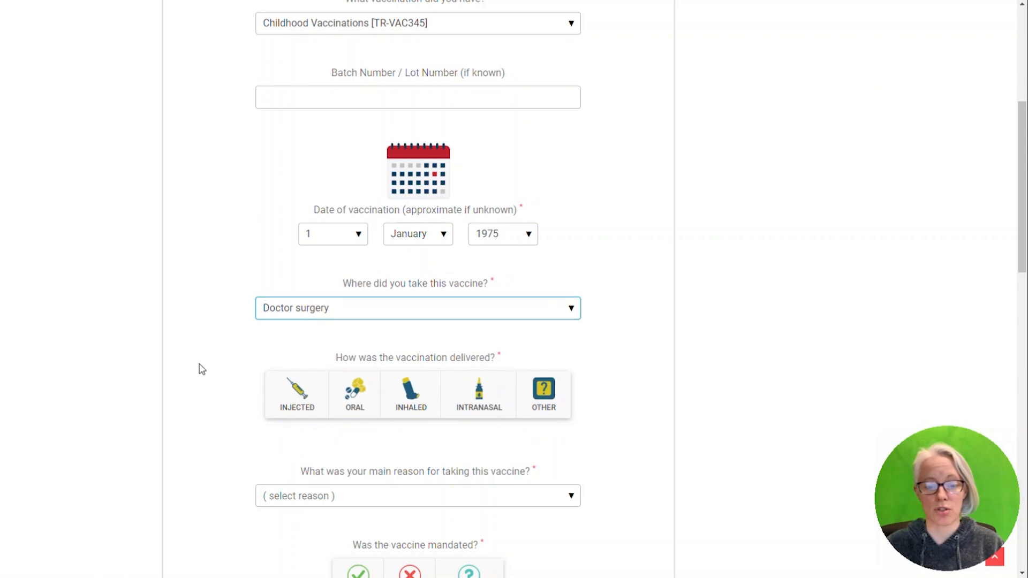
scroll(238, 358, down, 8)
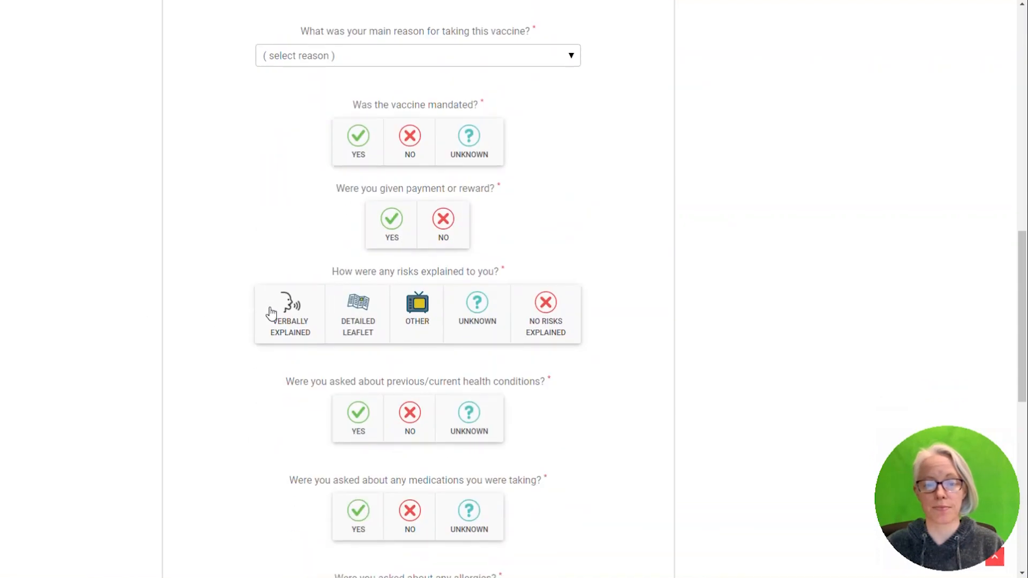
scroll(268, 314, up, 1)
click(412, 121)
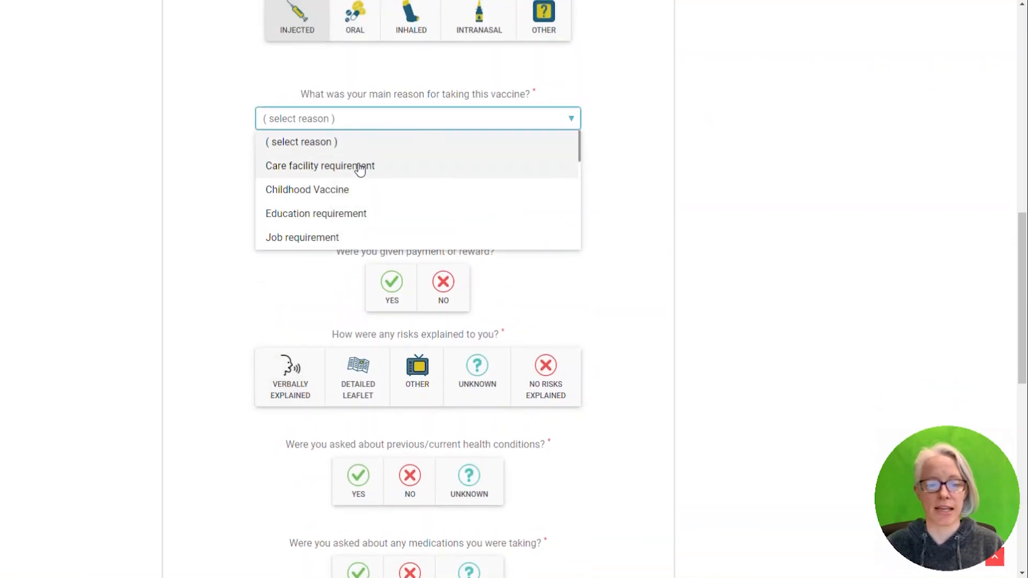
click(345, 196)
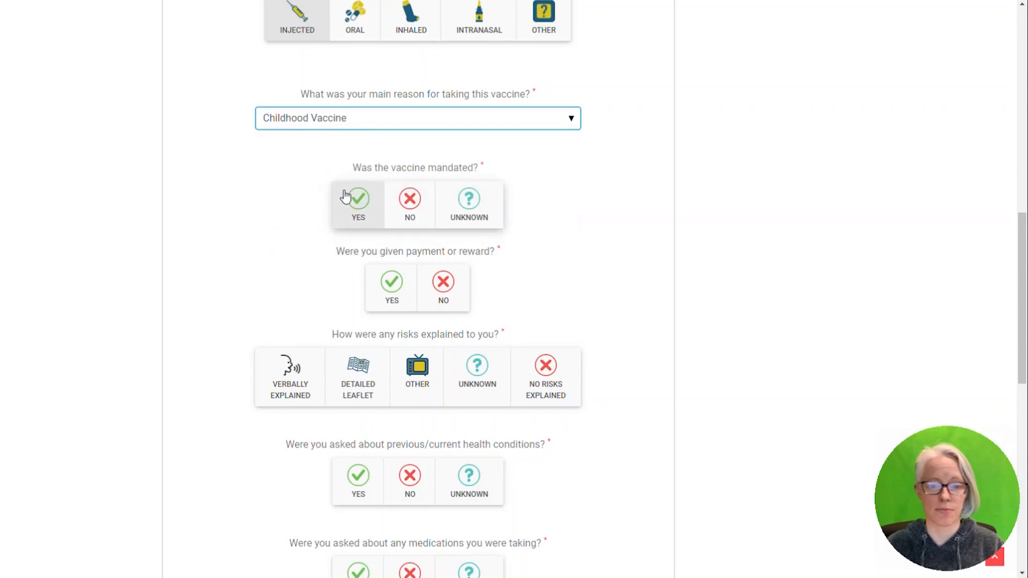
Answer No for both vaccine mandate and payment or reward, and Unknown for how risks were explained.
click(402, 204)
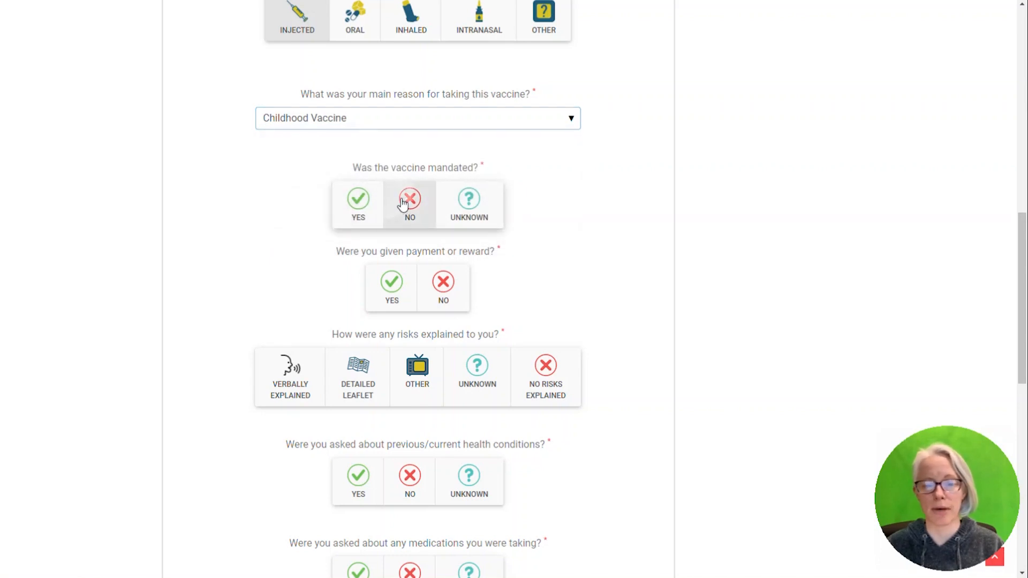
click(438, 296)
scroll(436, 294, down, 2)
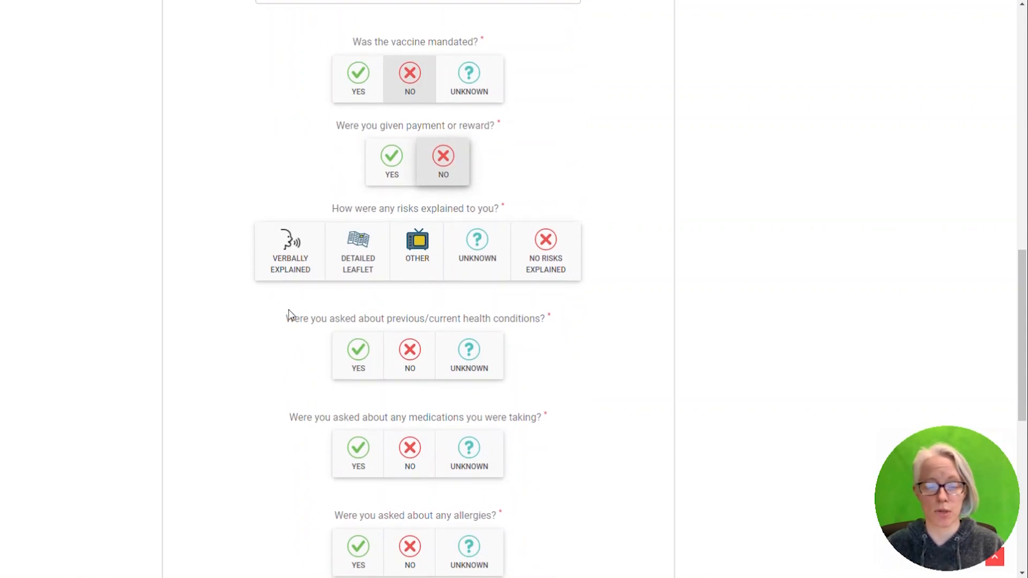
click(476, 256)
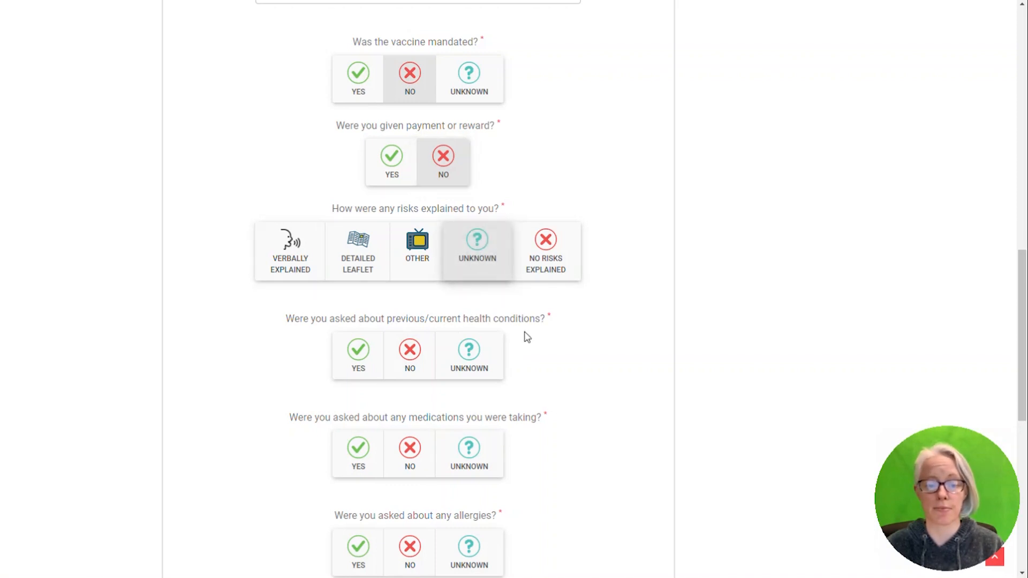
Answer Unknown to the questions about health conditions, medications, allergies and being asked to remain after vaccination.
scroll(526, 337, down, 2)
click(466, 246)
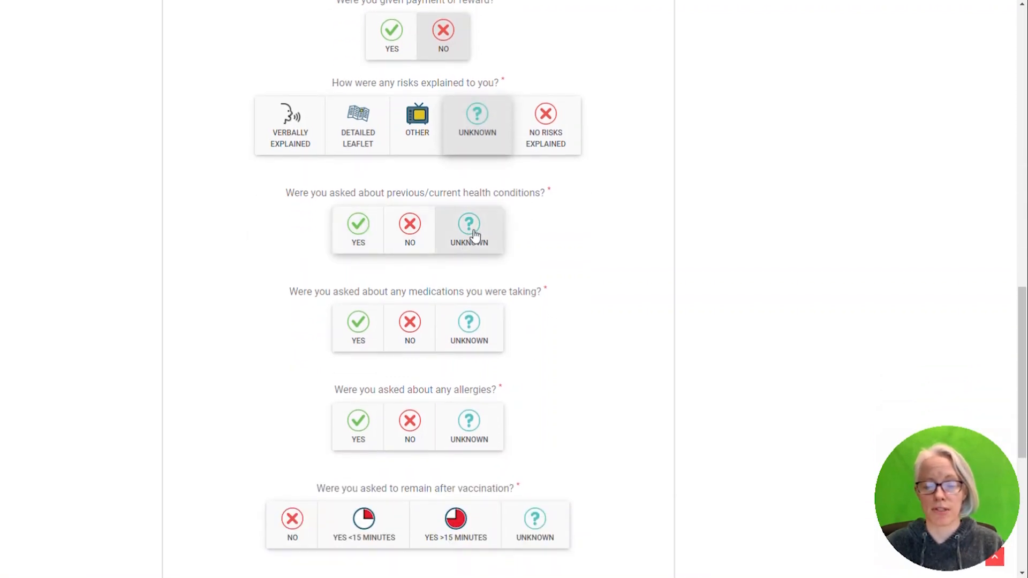
click(483, 340)
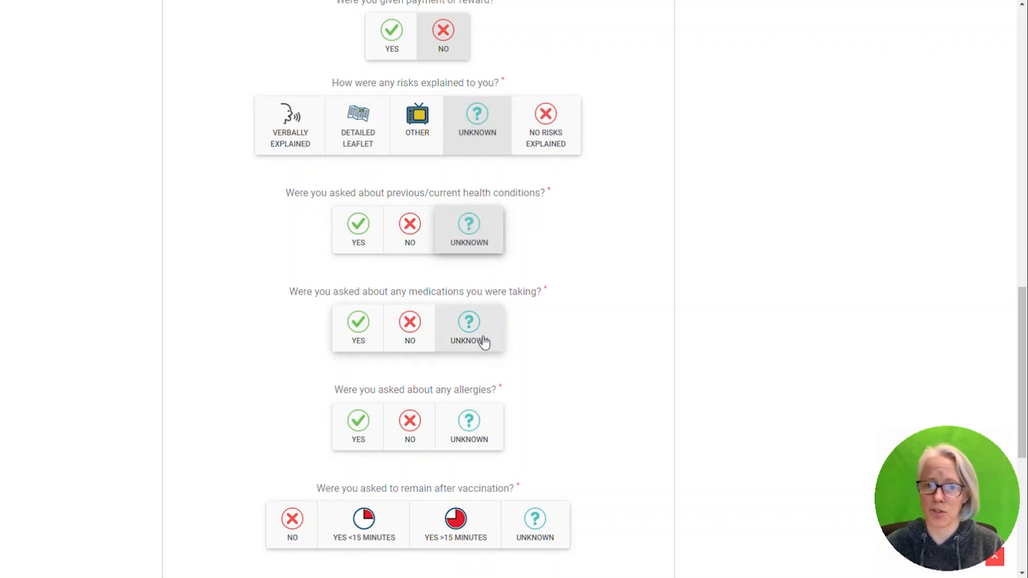
scroll(484, 340, down, 3)
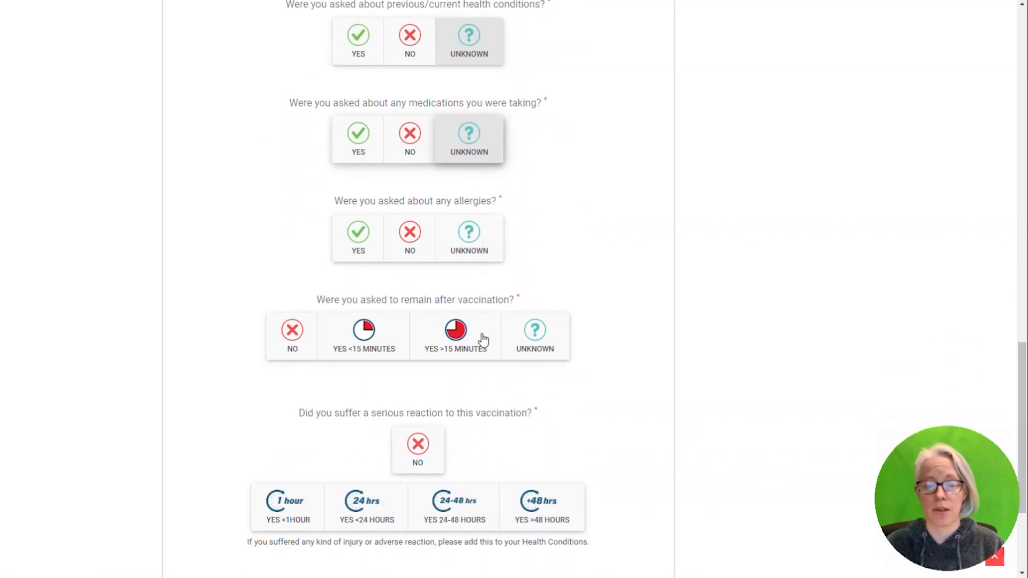
click(464, 245)
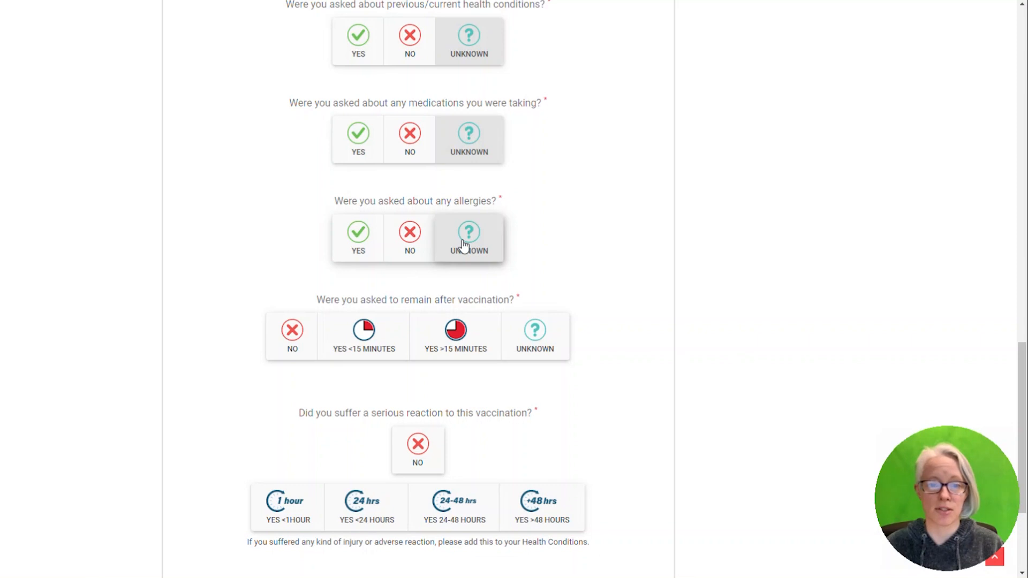
click(541, 341)
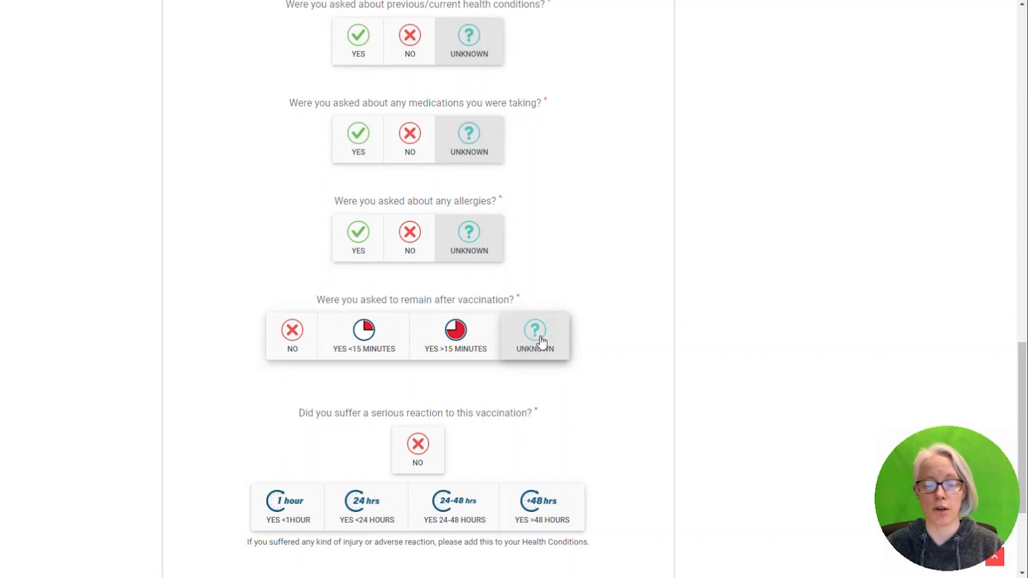
Record a serious reaction as Yes 24-48 hours and save the vaccination record.
scroll(542, 341, down, 2)
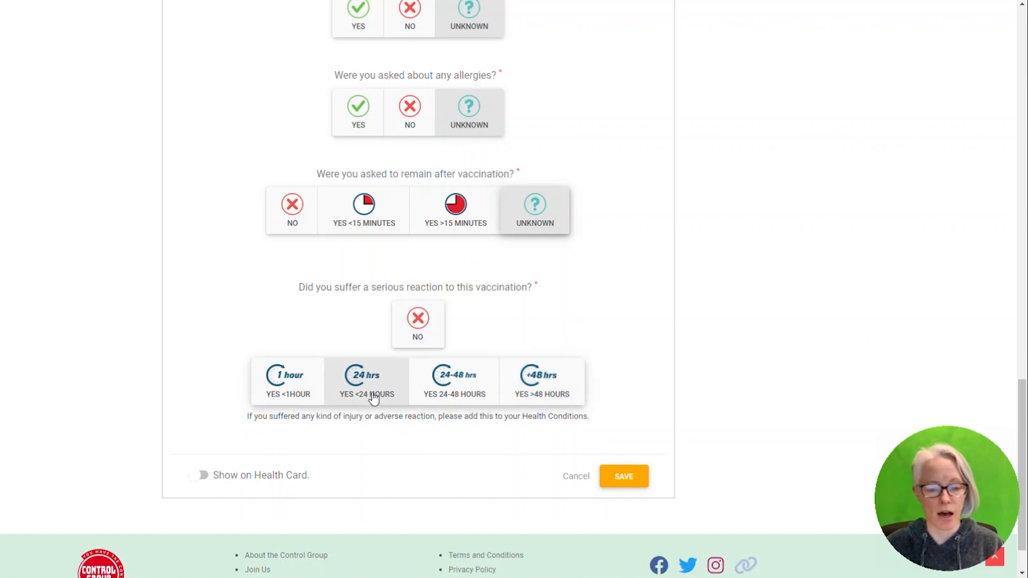
click(442, 391)
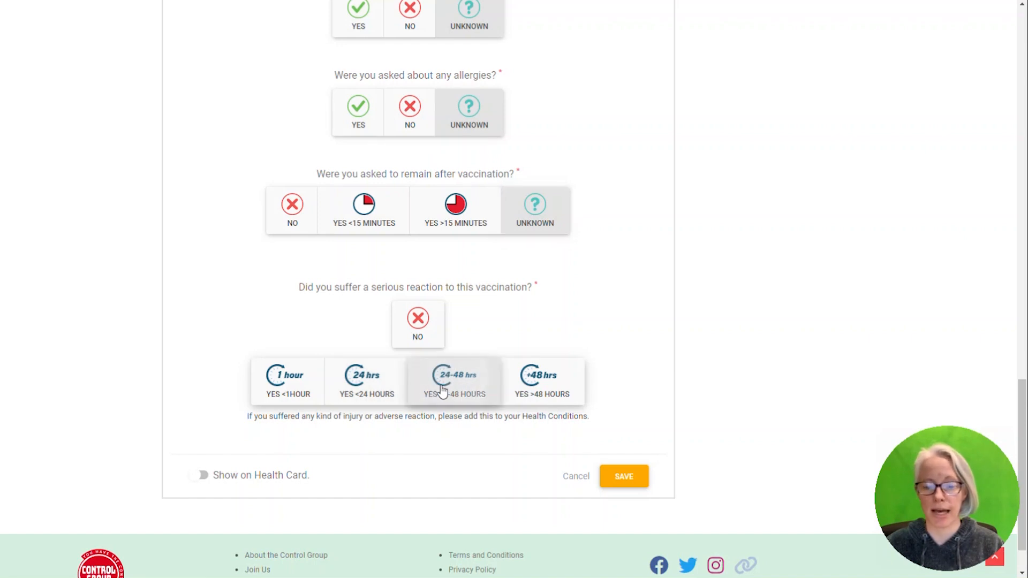
click(621, 479)
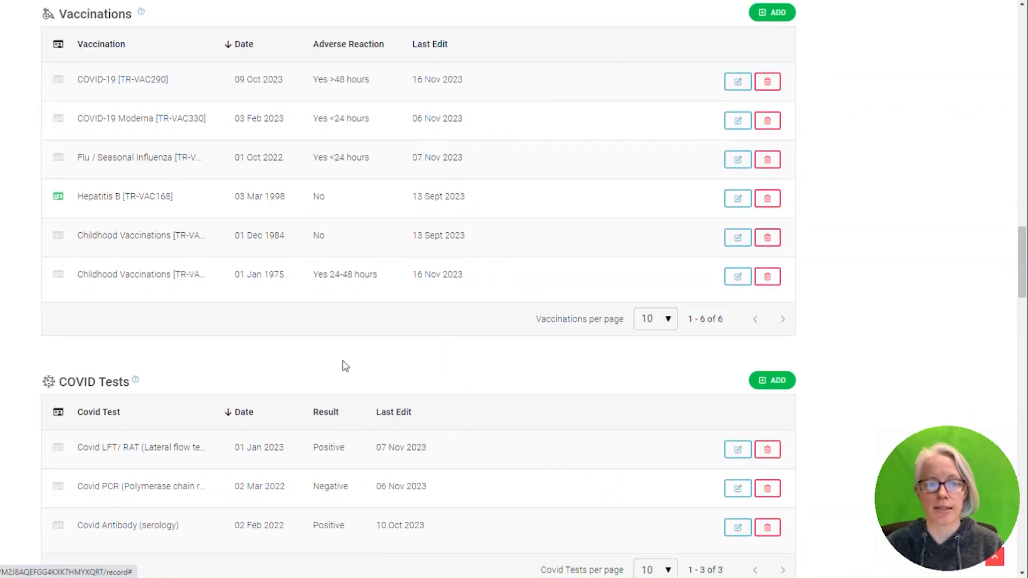
Add a new health condition to the record and choose Allergy Rash [HC-SKN977] as the condition to log.
scroll(345, 366, up, 2)
scroll(345, 366, up, 20)
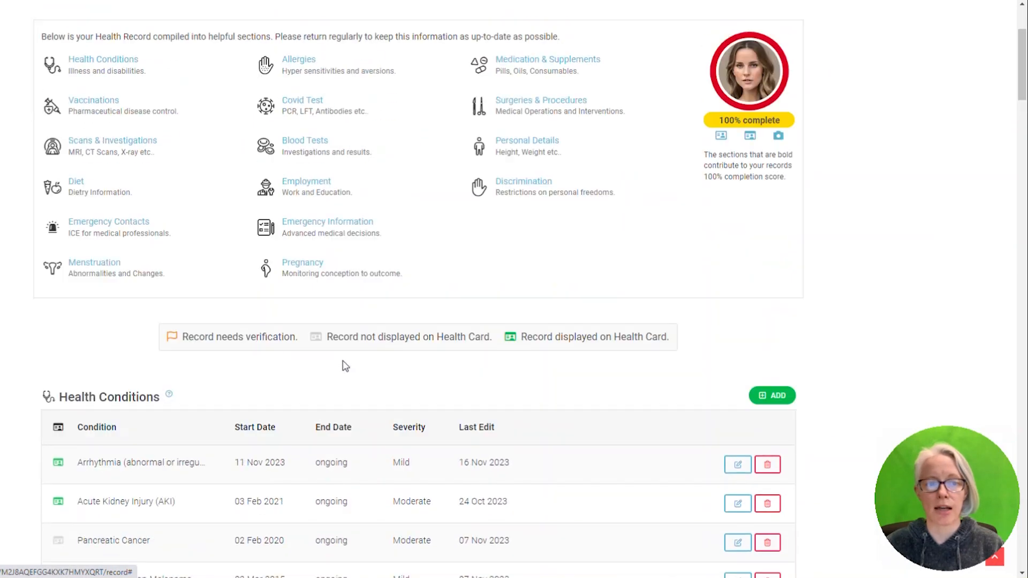
scroll(343, 365, down, 7)
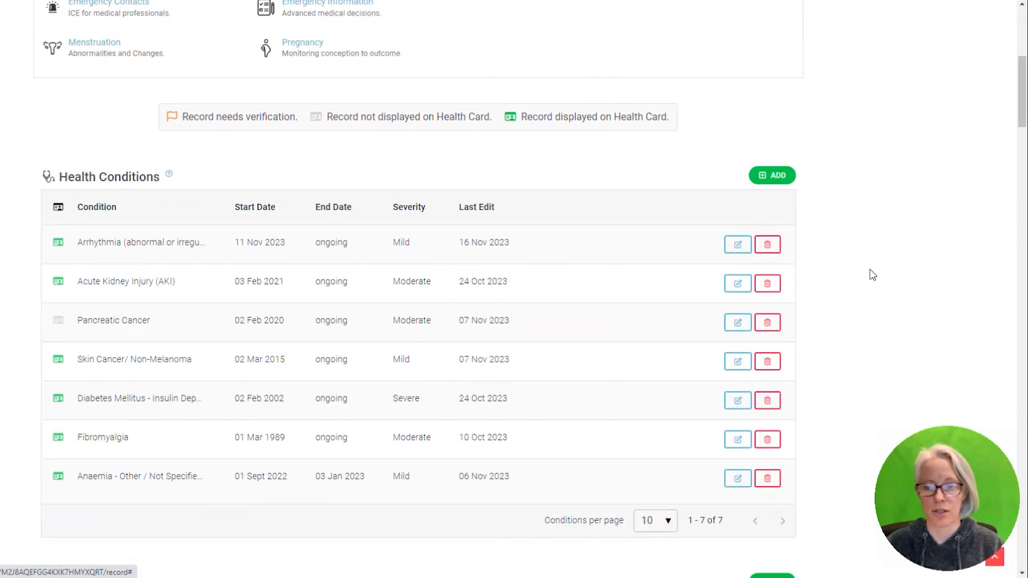
click(770, 176)
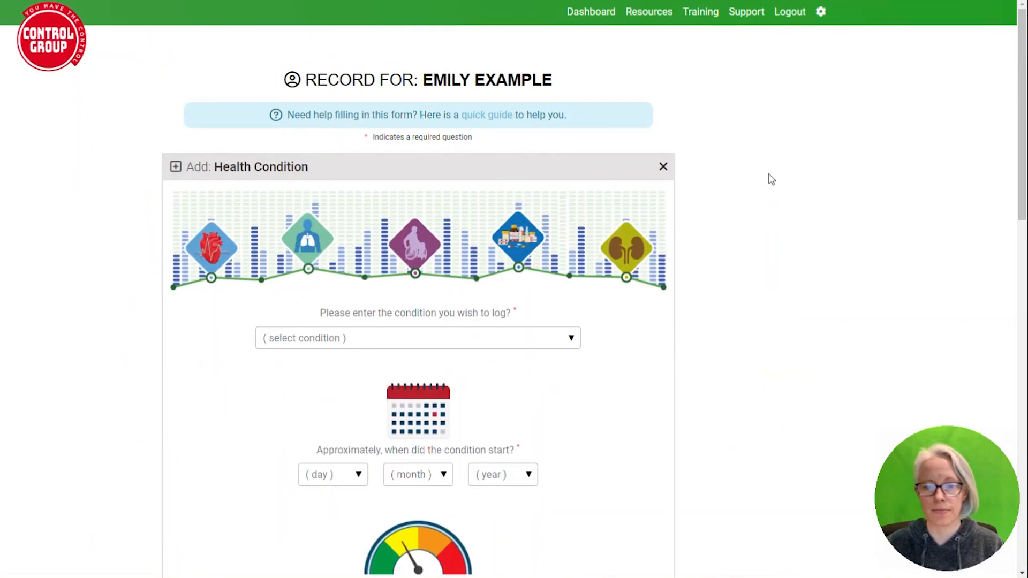
scroll(459, 337, down, 3)
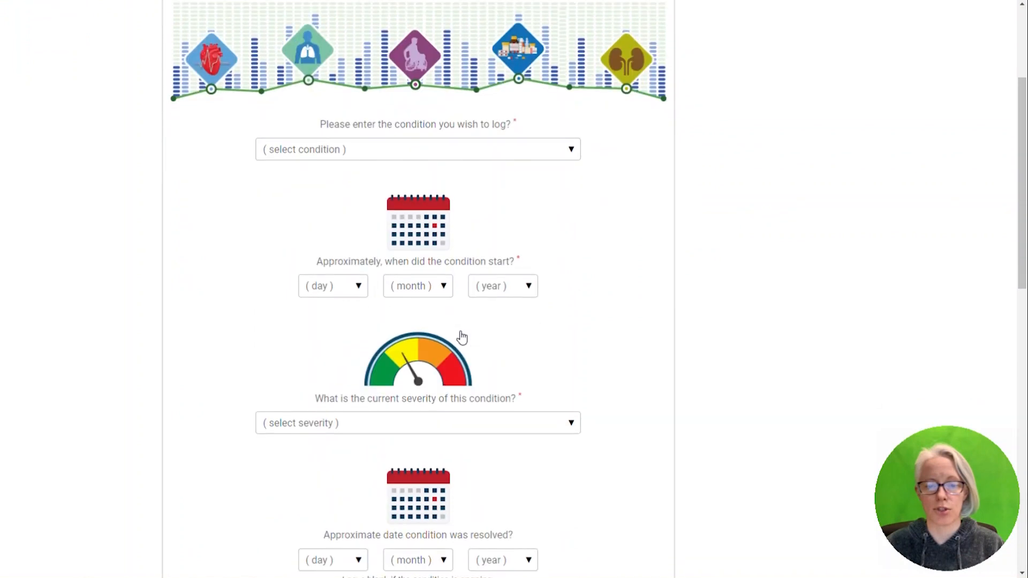
click(469, 152)
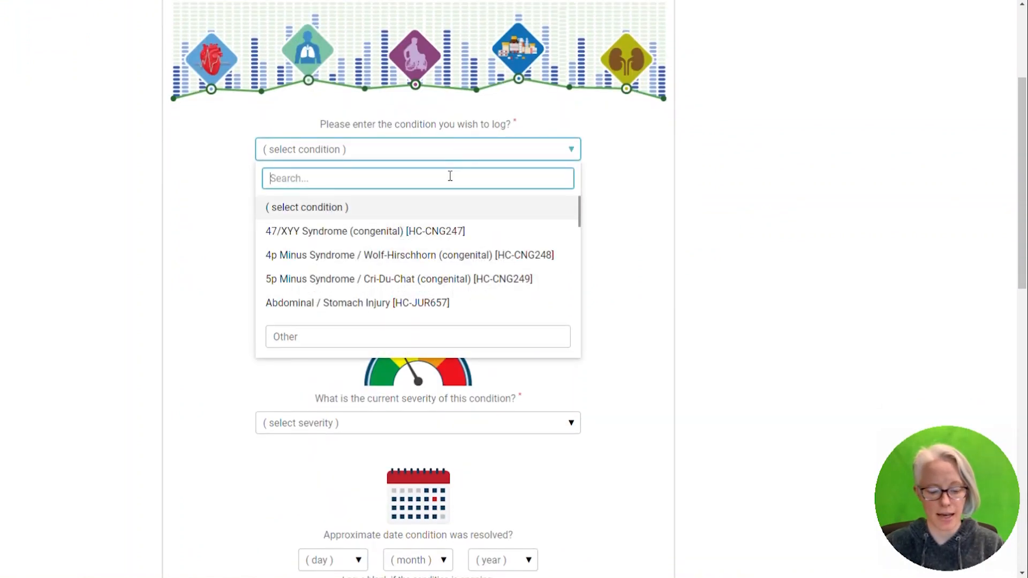
text(rash)
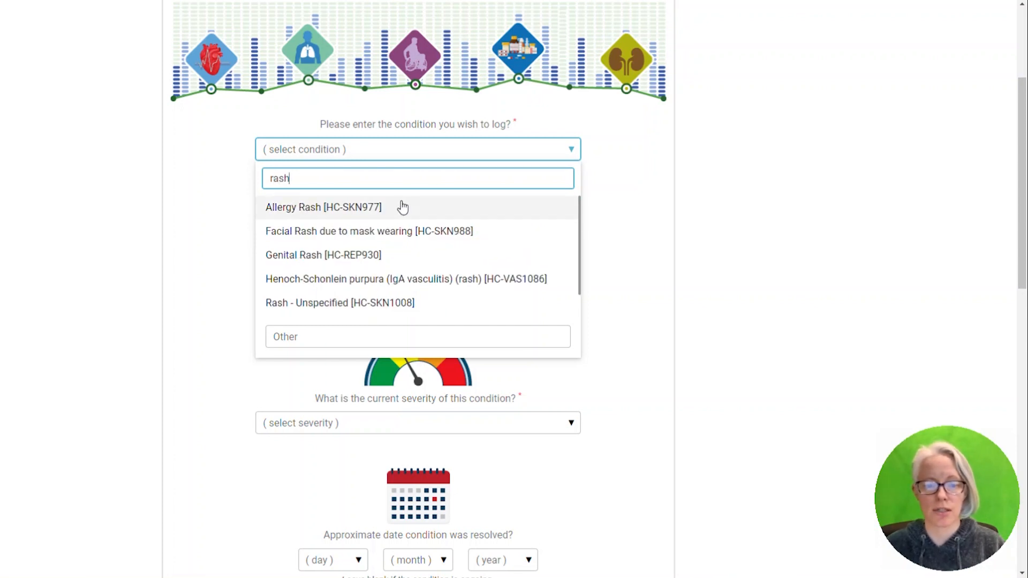
click(395, 210)
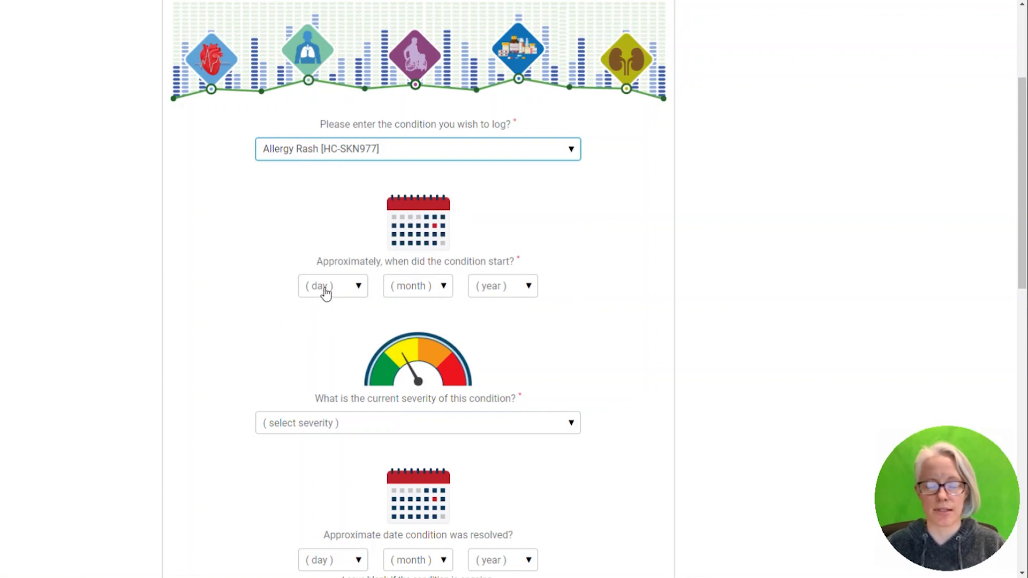
Set the approximate start date of the condition to 1 January 1975.
click(325, 292)
click(326, 334)
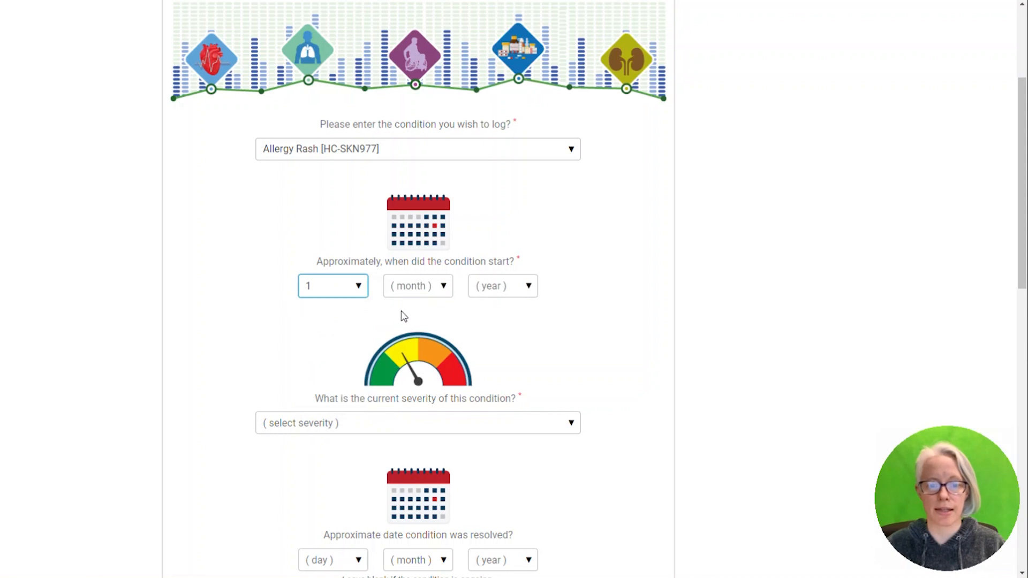
click(401, 290)
click(404, 336)
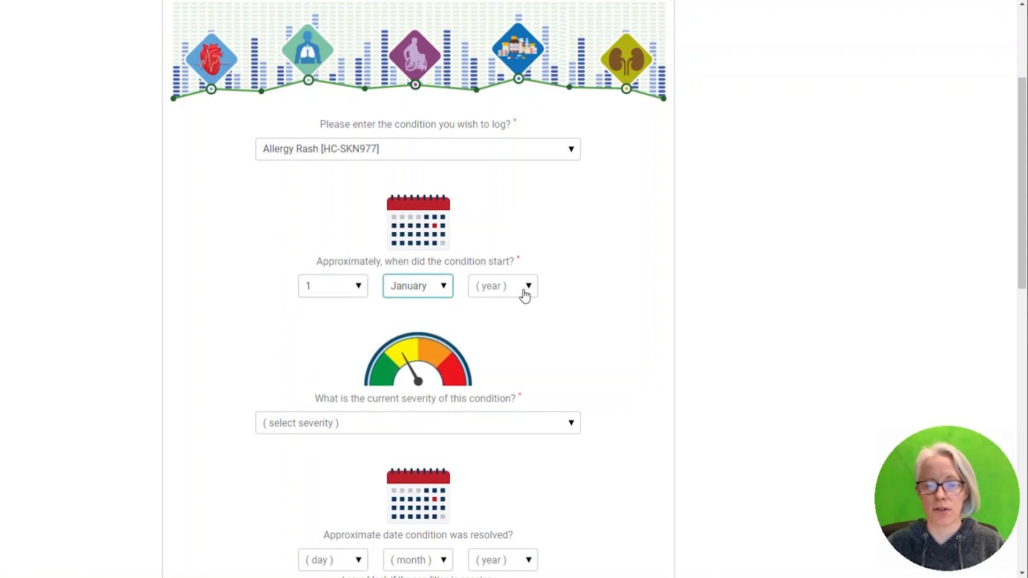
click(524, 294)
scroll(509, 345, down, 15)
scroll(510, 346, down, 4)
scroll(511, 346, up, 3)
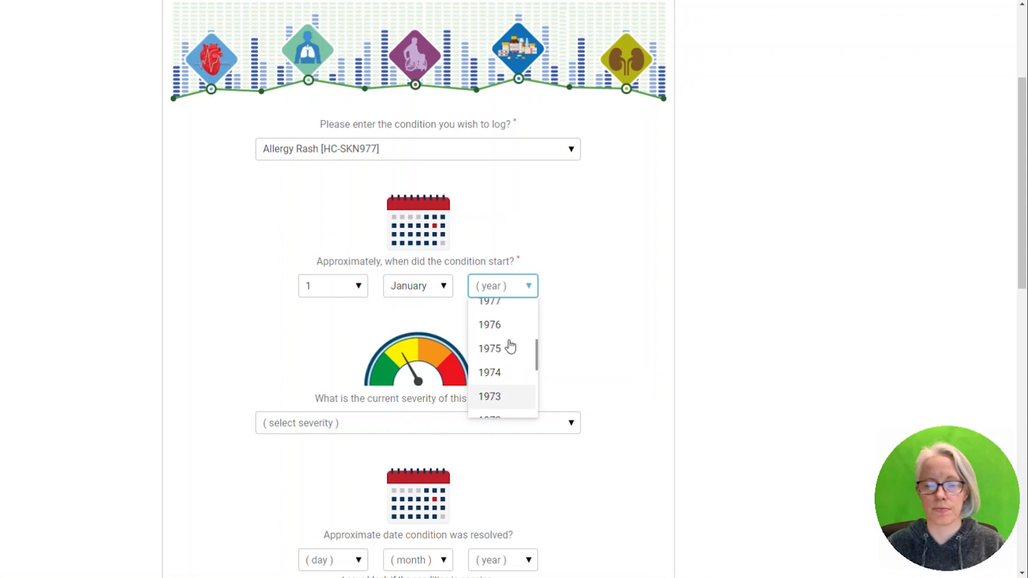
click(510, 348)
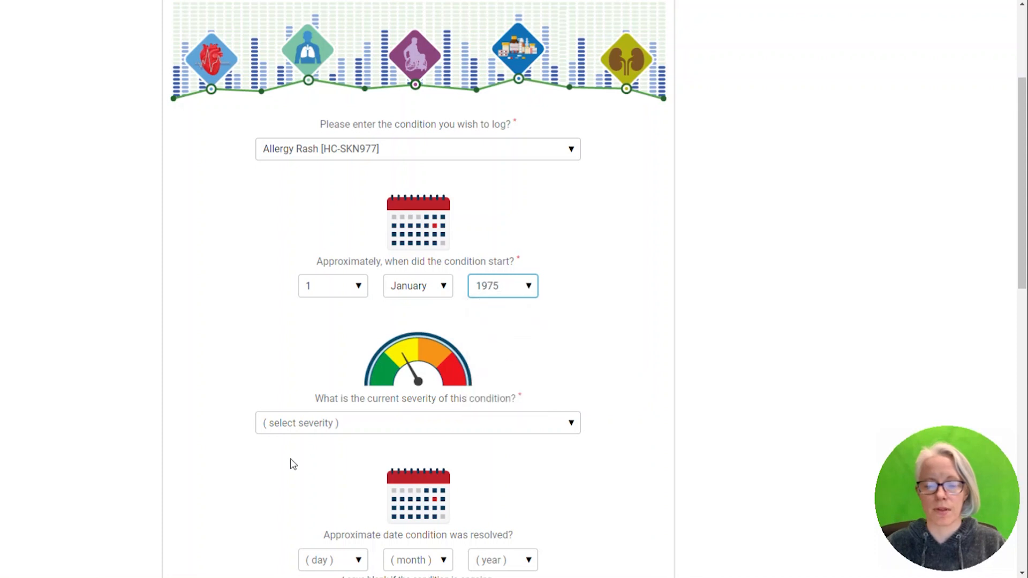
Set the current severity of the condition to Severe.
click(274, 426)
scroll(283, 420, down, 3)
scroll(294, 411, down, 2)
click(295, 346)
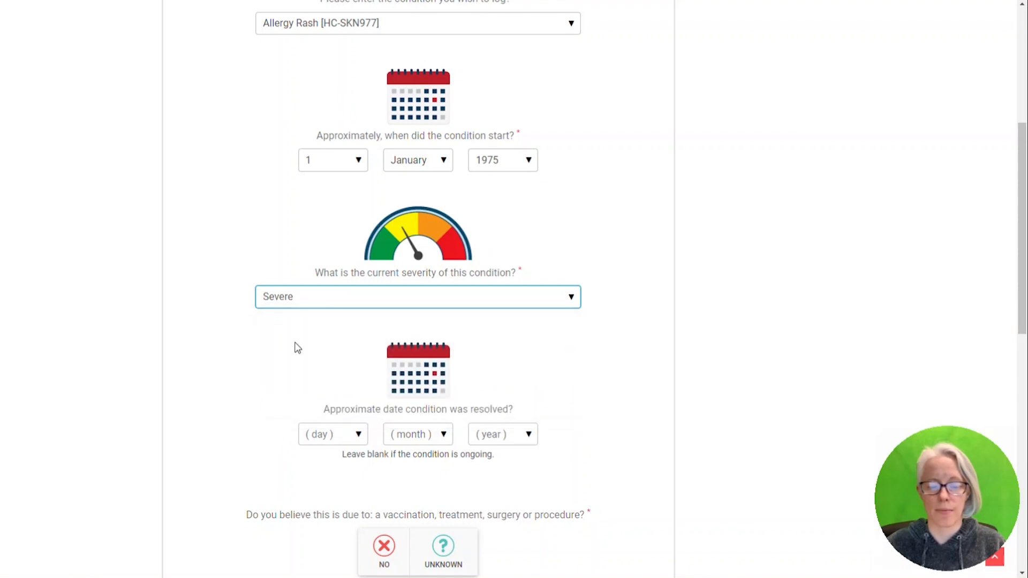
Attribute the condition to a vaccination and link it to Childhood Vaccinations [TR-VAC345] - in Dec 1984.
scroll(346, 328, down, 2)
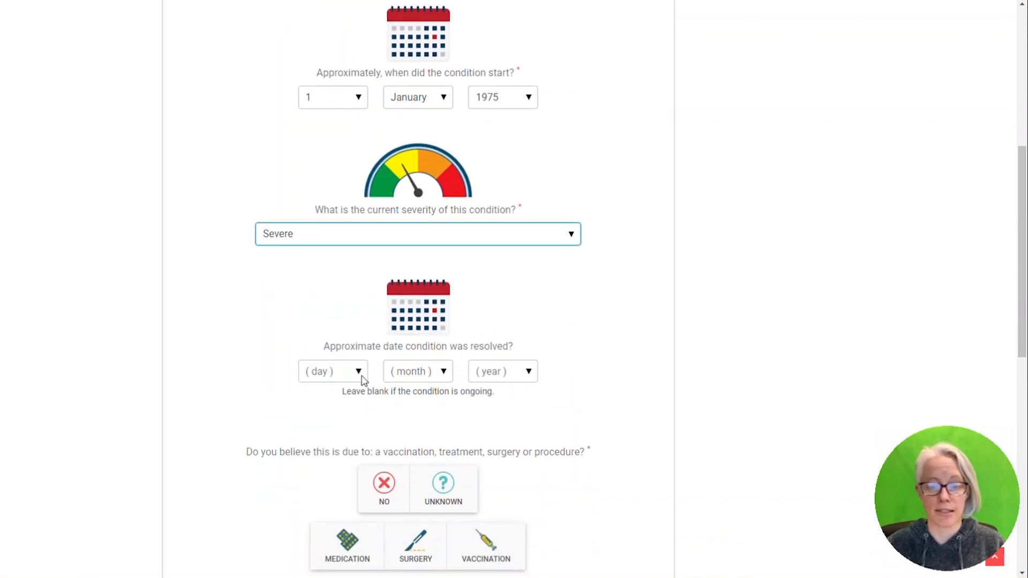
scroll(369, 369, down, 2)
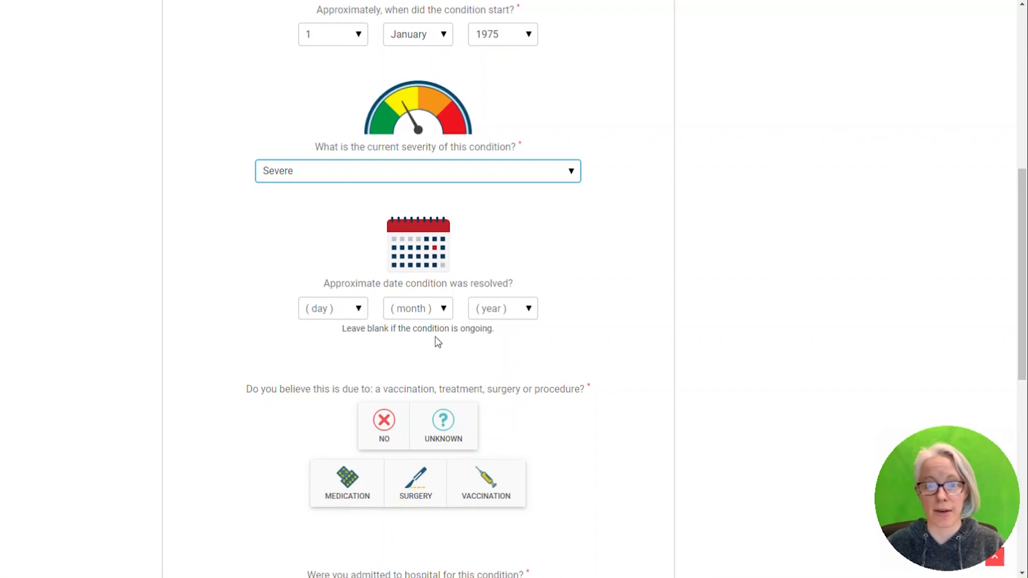
scroll(437, 342, down, 3)
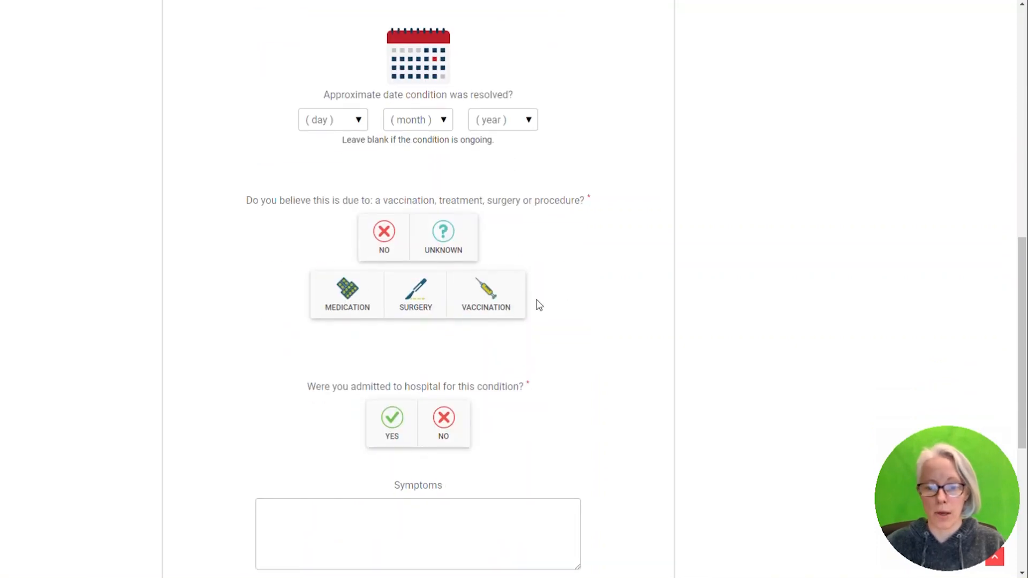
click(486, 306)
scroll(484, 305, down, 3)
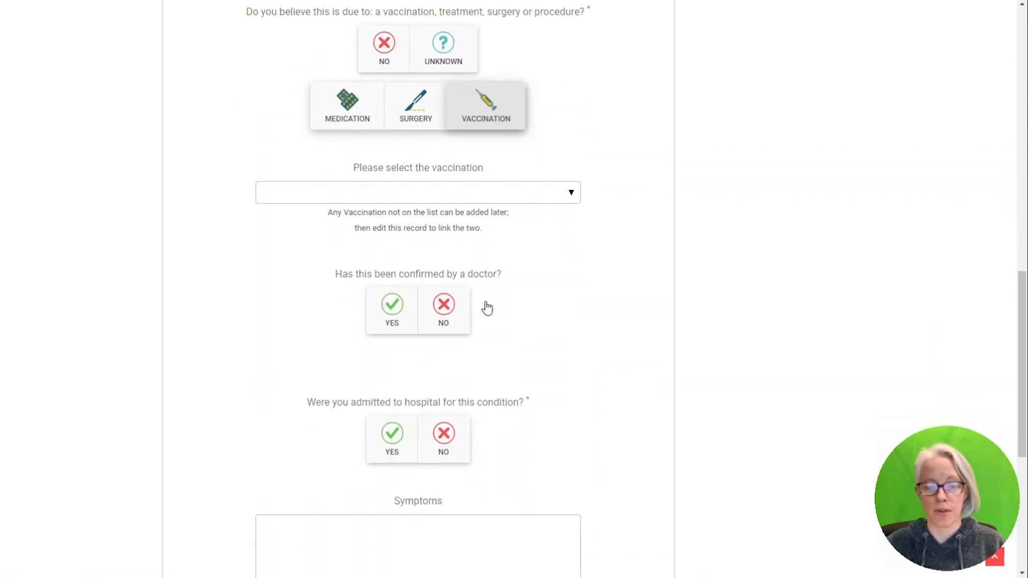
click(370, 194)
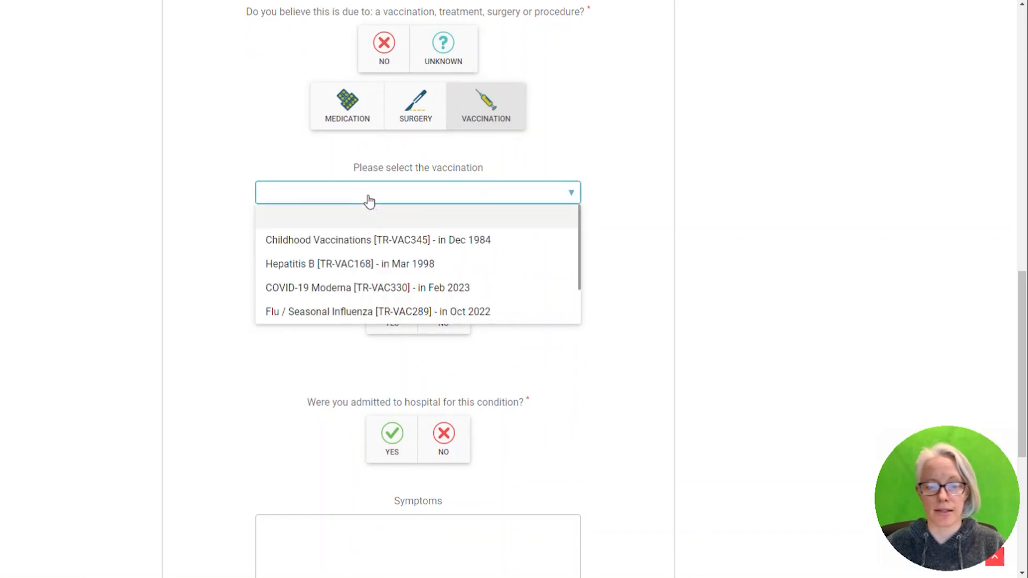
click(353, 242)
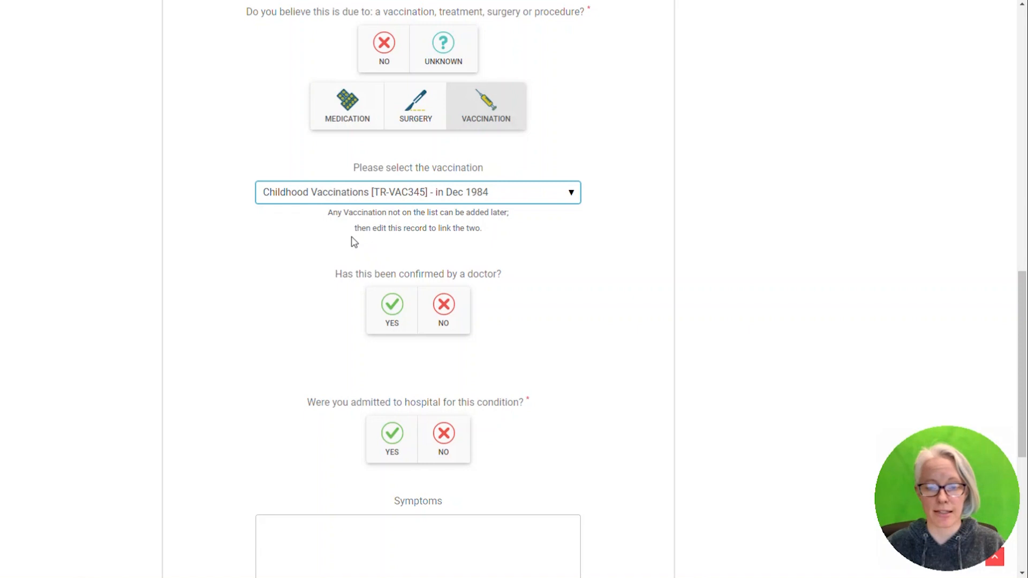
click(321, 304)
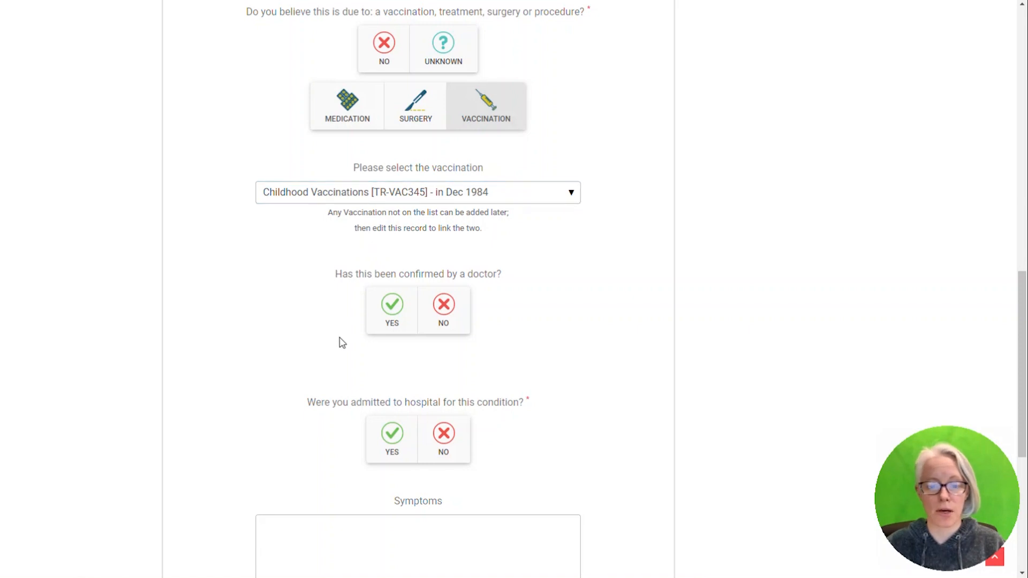
Answer Yes to both confirmation by a doctor and hospital admission for this condition.
click(391, 307)
scroll(391, 311, down, 3)
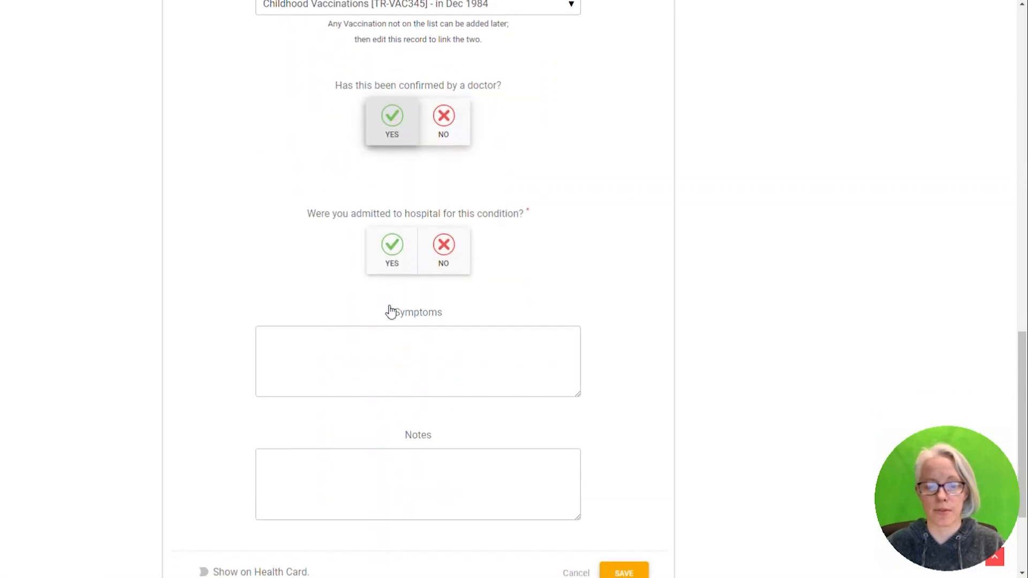
click(390, 261)
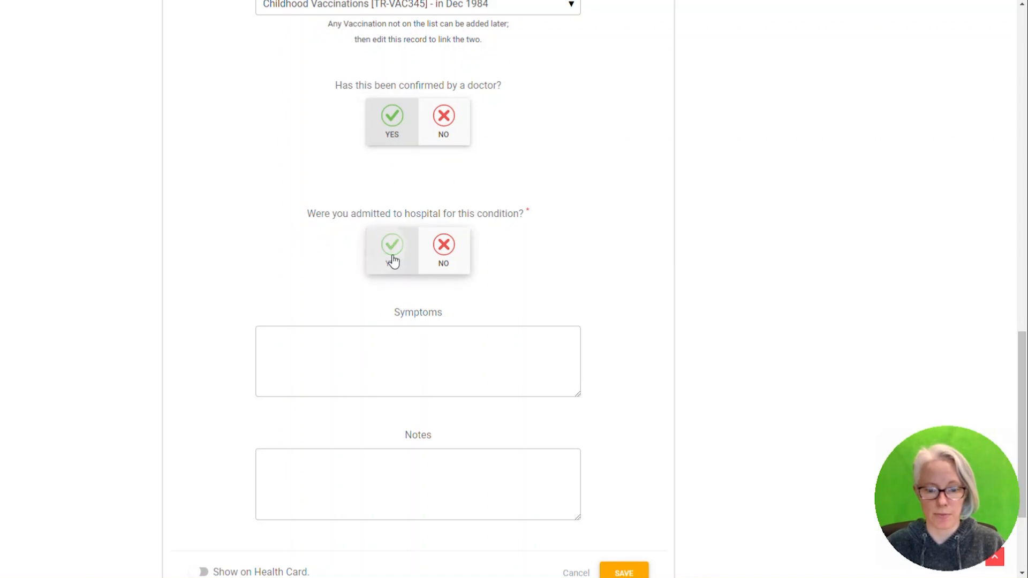
Enter the note "Historic incident - severe was not allowed further vaccines." and save the health condition.
click(398, 372)
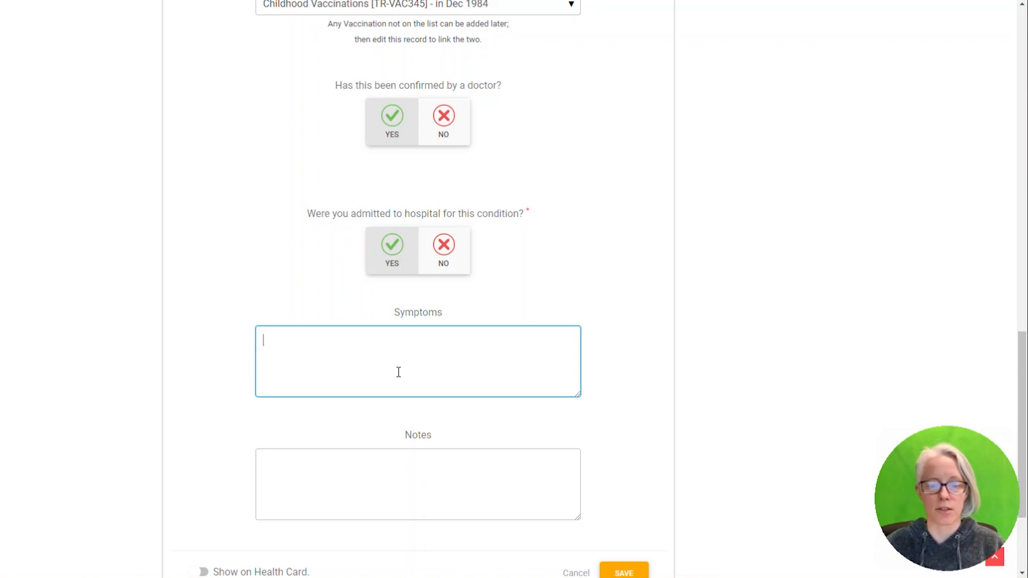
click(404, 487)
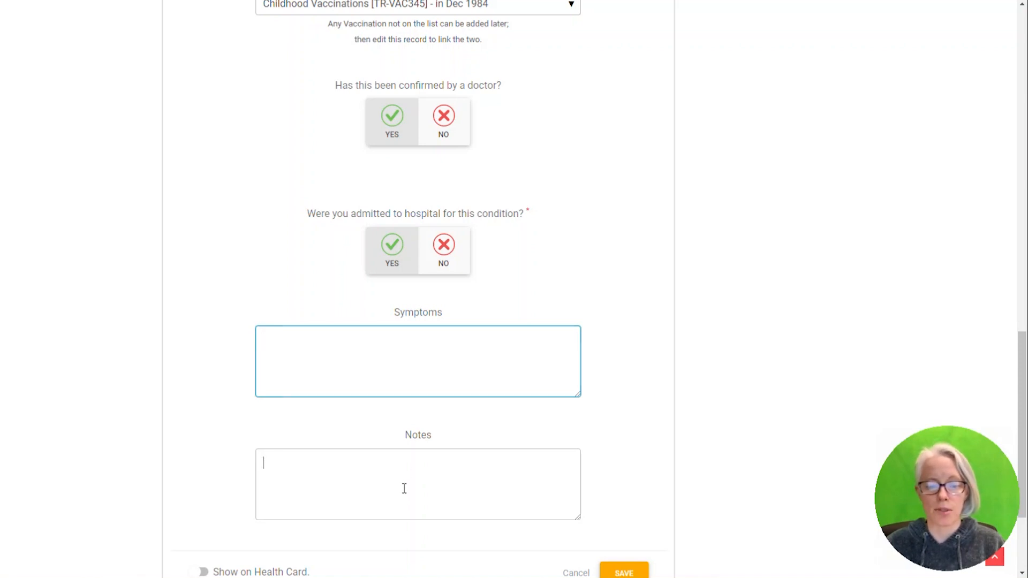
text(H)
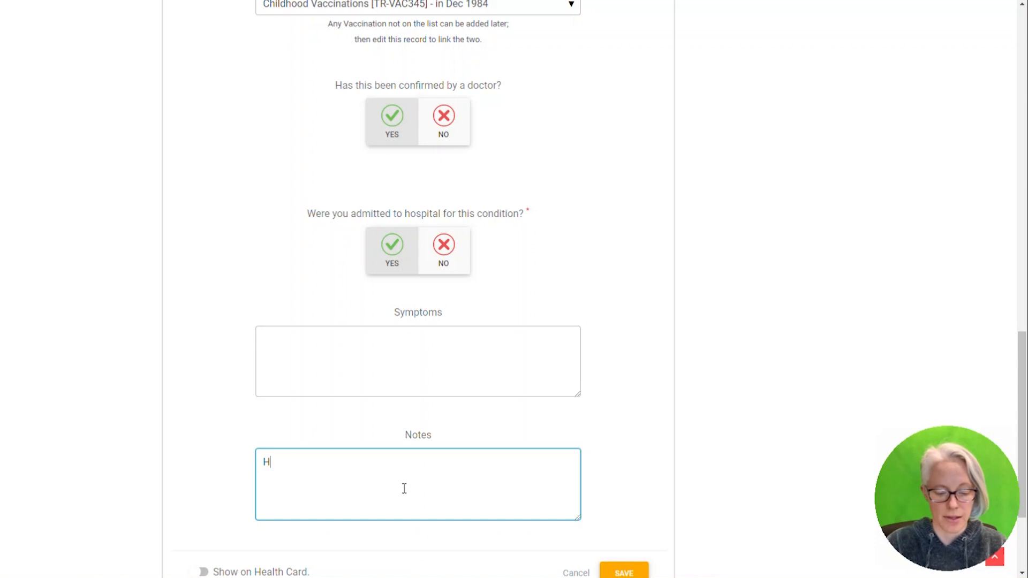
text(istori)
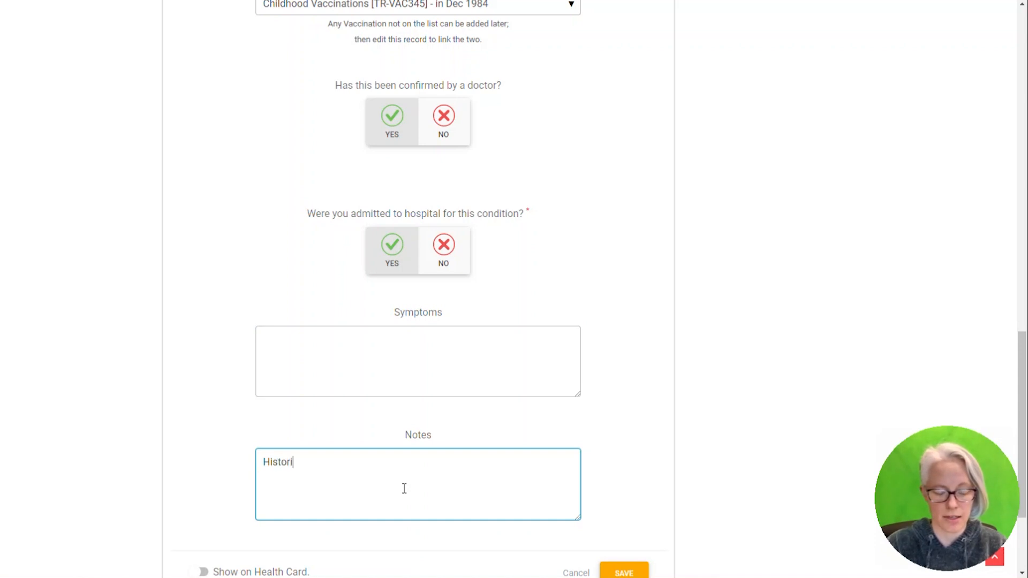
text(c inci)
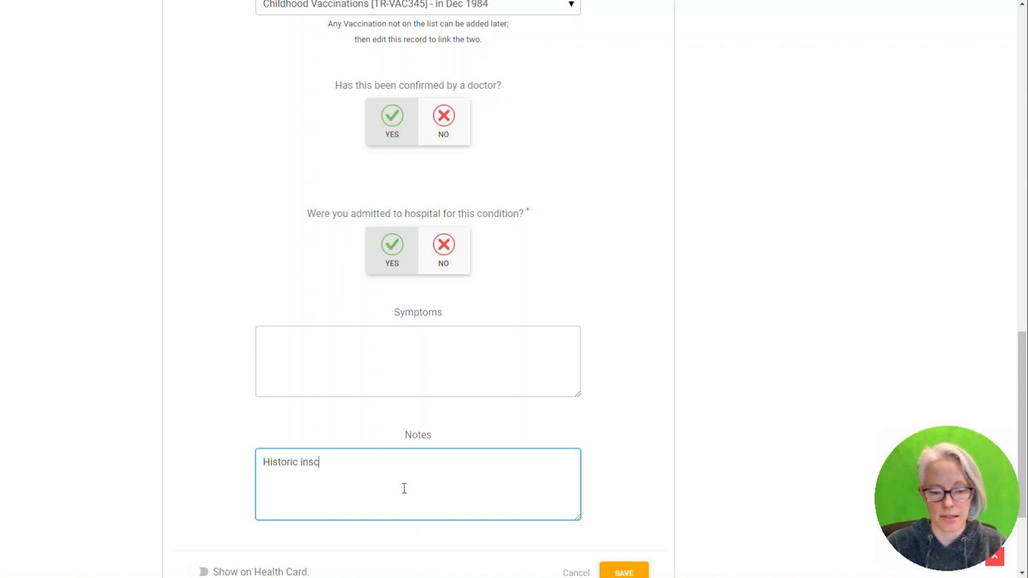
text(dent )
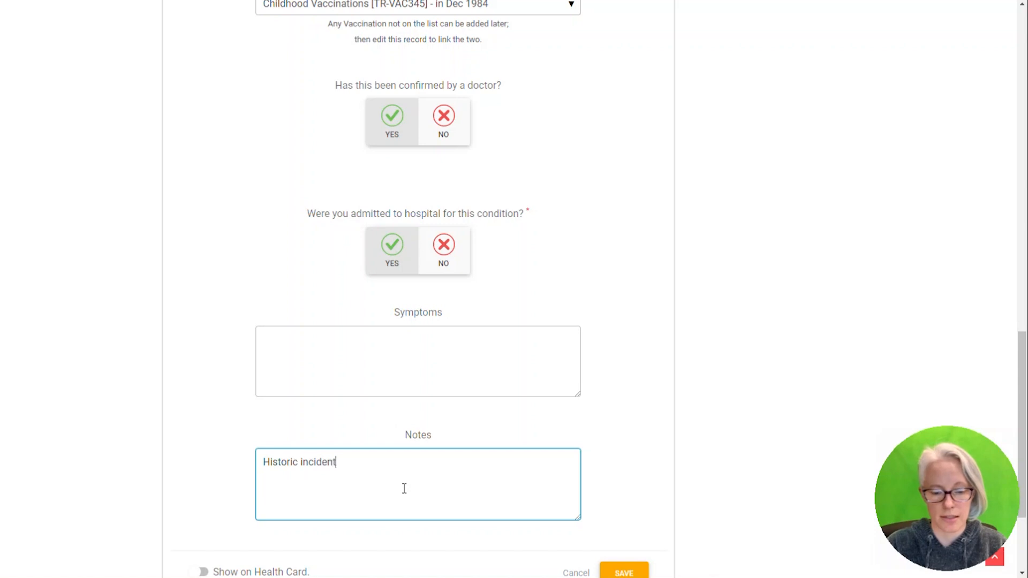
text(- se)
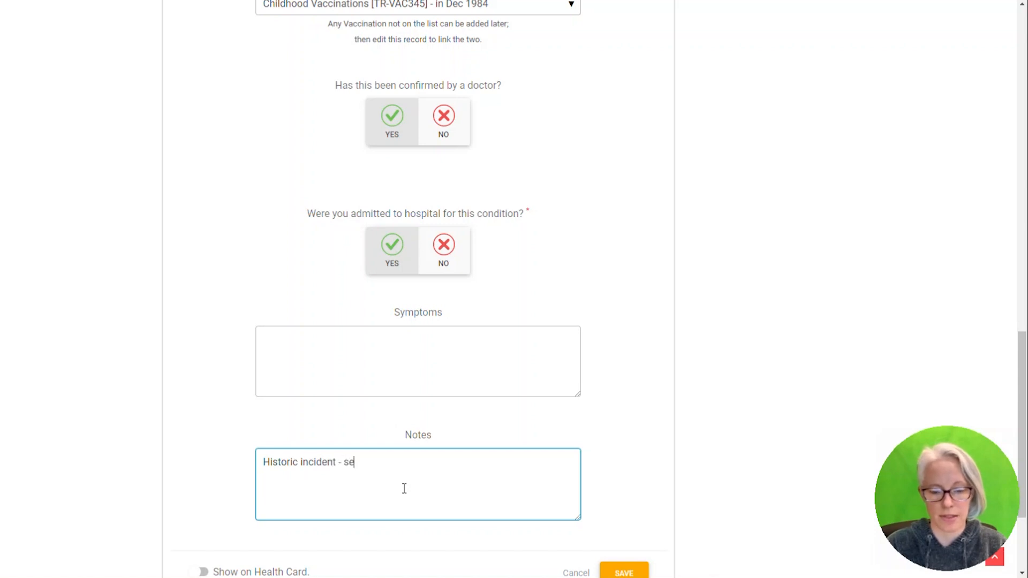
text(vere wa)
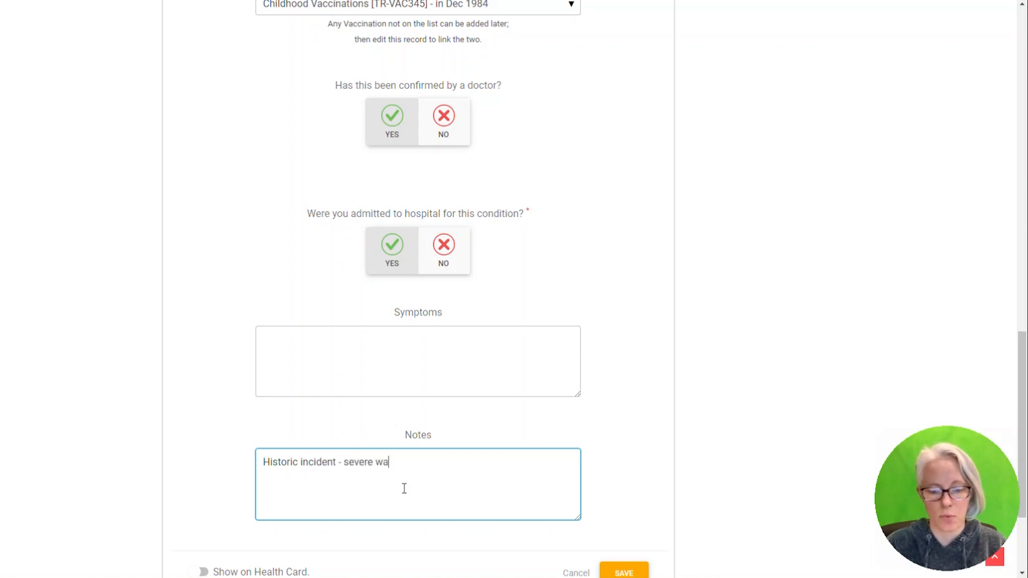
text(s not allow)
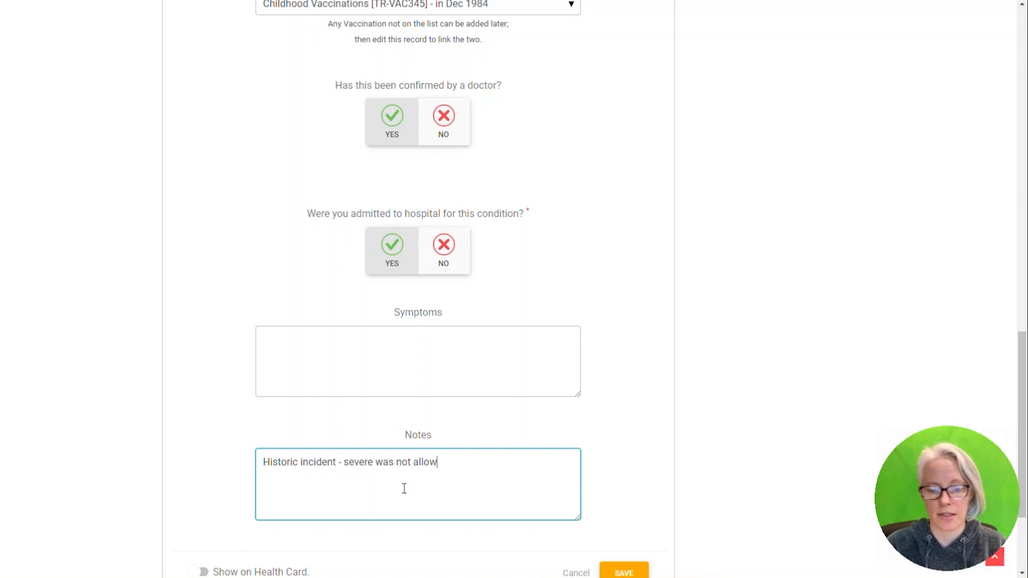
text(ed fu)
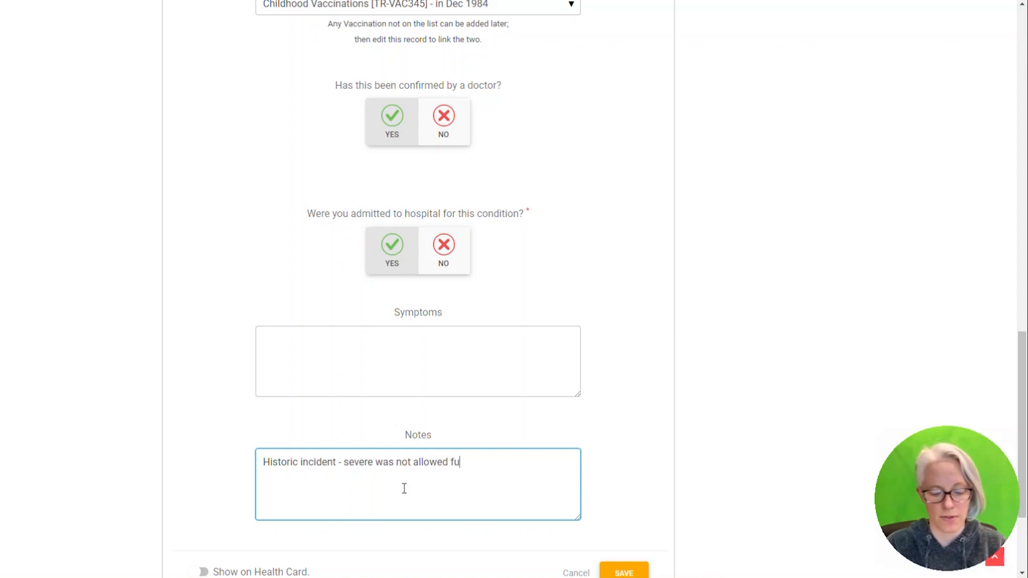
text(rther vaccin)
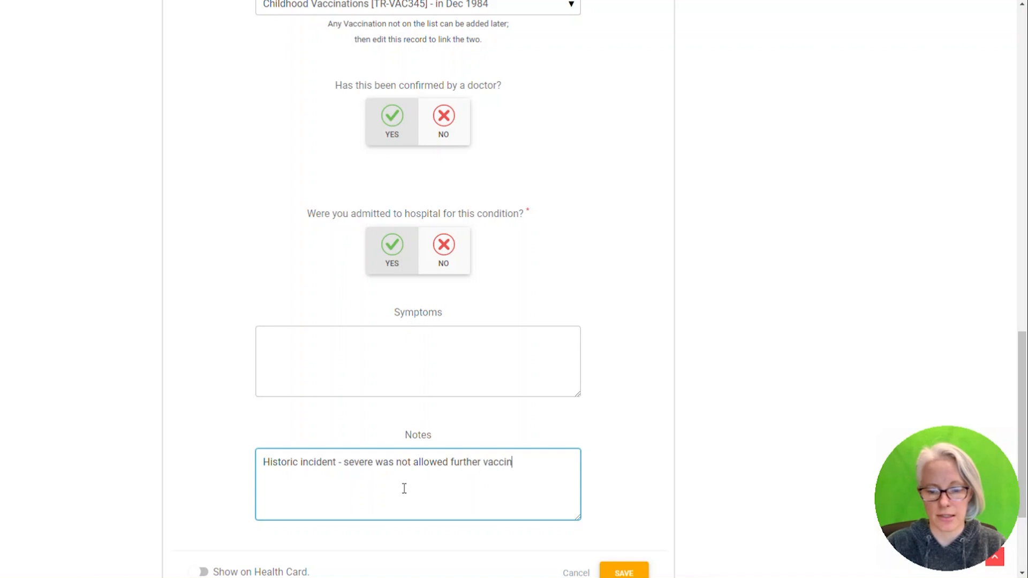
text(es.)
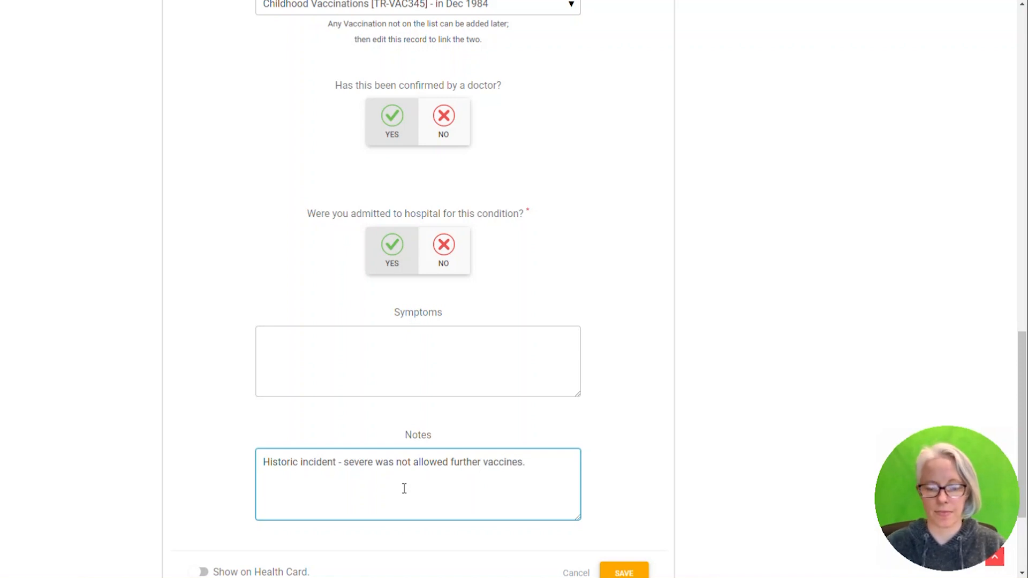
scroll(415, 490, down, 3)
click(637, 421)
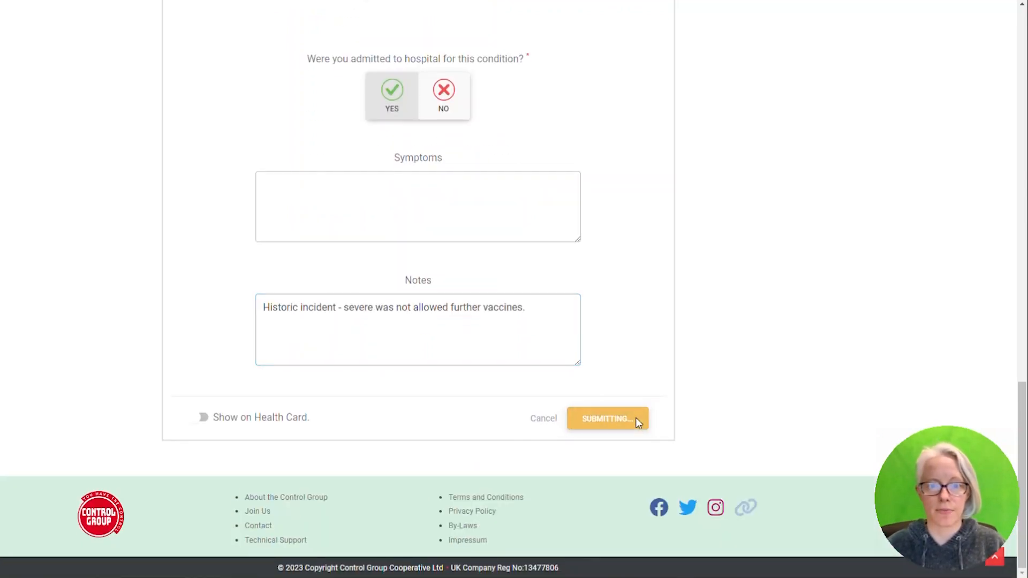